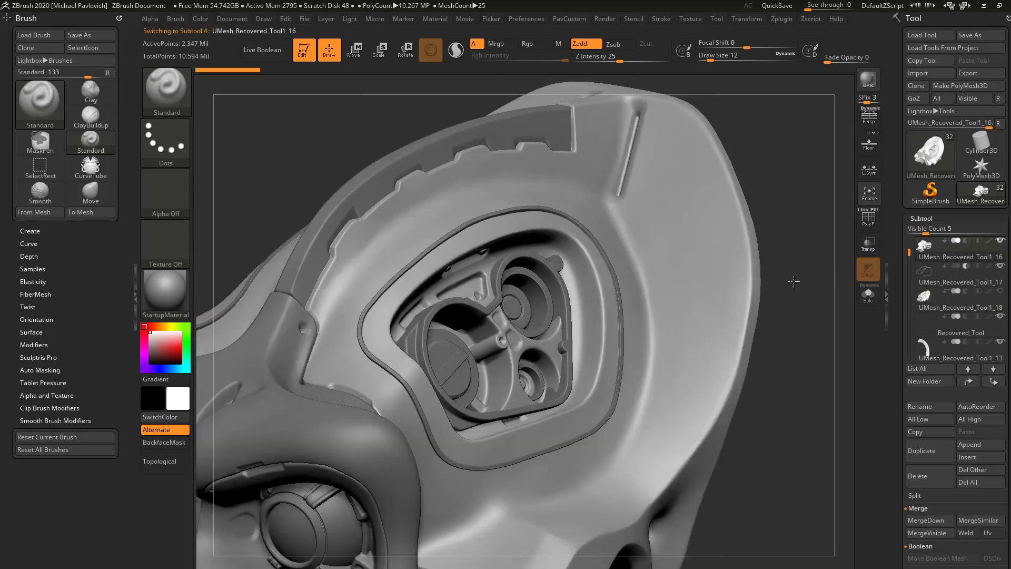
# Step: Select the skull shell subtool and examine its wireframe around the side recess
pyautogui.keyDown('alt'); pyautogui.click(571, 227); pyautogui.keyUp('alt')
pyautogui.hotkey('shift', 'f')
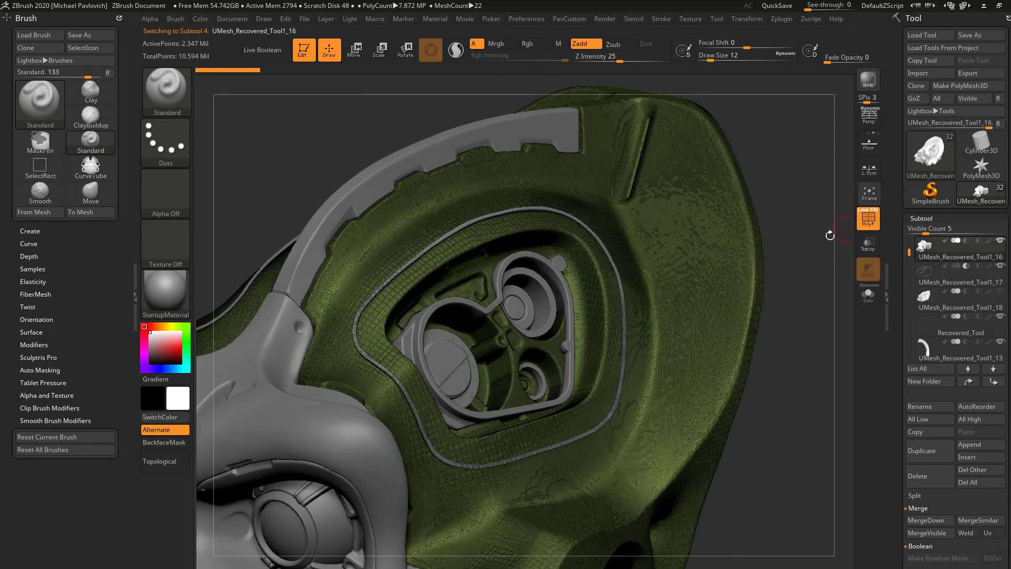
pyautogui.click(866, 219)
# Step: Select the thin loop tube subtool around the side recess and isolate it to examine its shape
pyautogui.keyDown('alt'); pyautogui.click(627, 292); pyautogui.keyUp('alt')
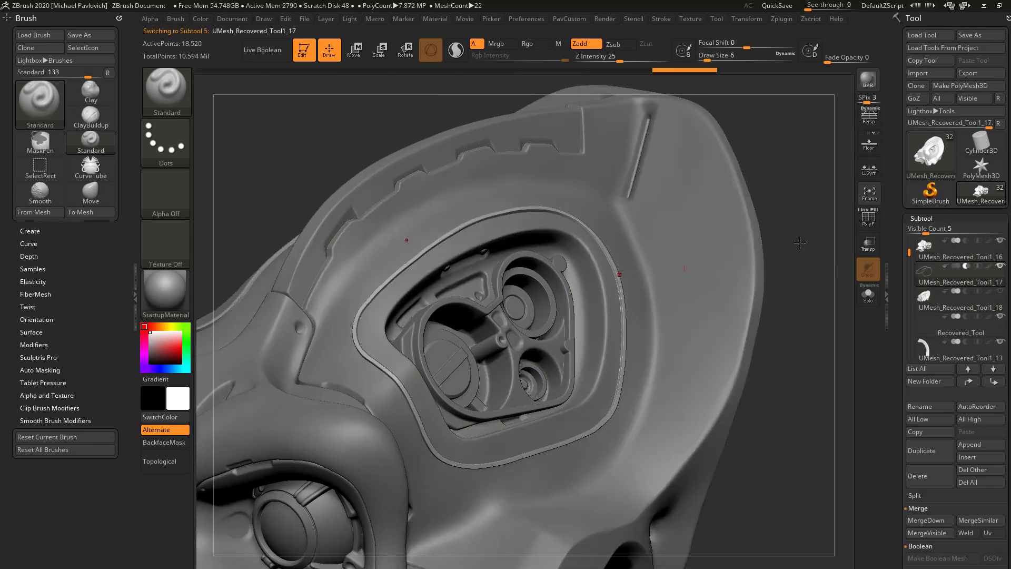
pyautogui.click(868, 218)
pyautogui.click(867, 296)
pyautogui.moveTo(855, 307); pyautogui.dragTo(871, 225)
pyautogui.click(870, 225)
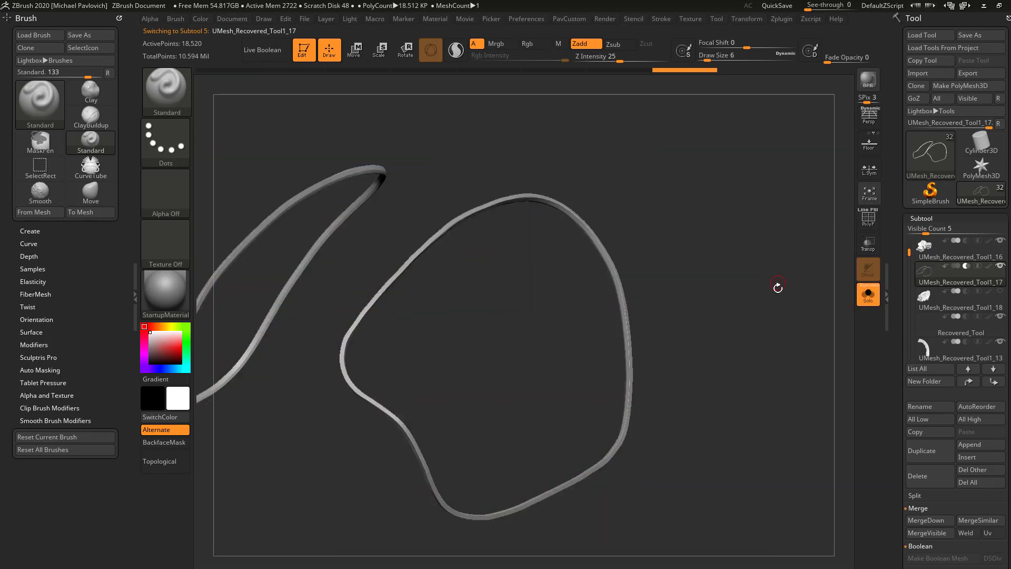
pyautogui.moveTo(771, 278); pyautogui.dragTo(693, 310)
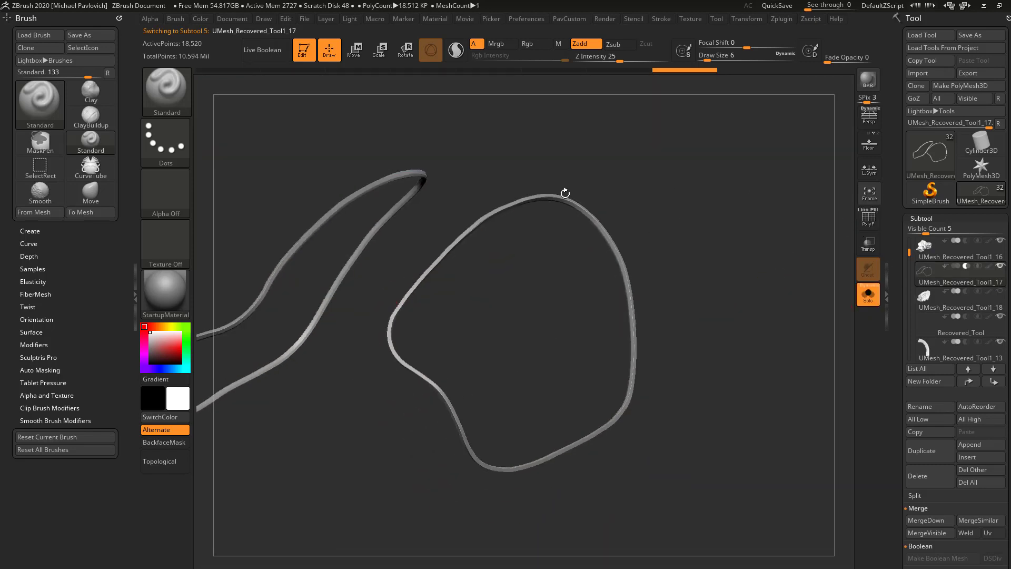
# Step: Enable Live Boolean and bring back all visible subtools to show the tube cutting a groove in the skull
pyautogui.click(266, 59)
pyautogui.click(868, 296)
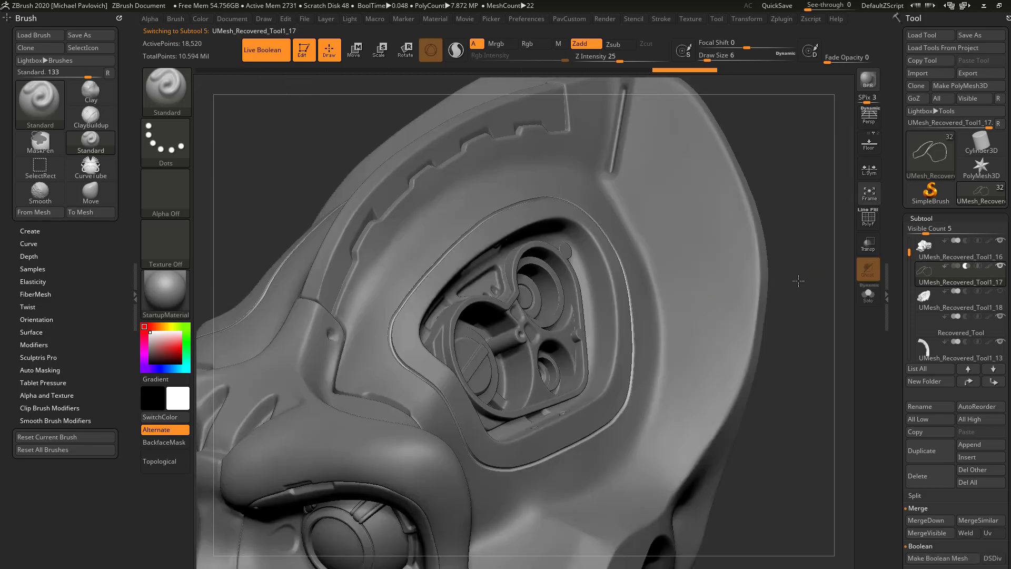
pyautogui.moveTo(797, 282)
pyautogui.mouseDown()
pyautogui.moveTo(822, 321)
pyautogui.moveTo(396, 328)
pyautogui.moveTo(392, 351)
pyautogui.mouseUp()
# Step: Adjust the loop tube around the side recess with the Move brush, using draw sizes of 18 and 27
pyautogui.press('s')
pyautogui.press('b')
pyautogui.press('m')
pyautogui.press('v')
pyautogui.press('[')
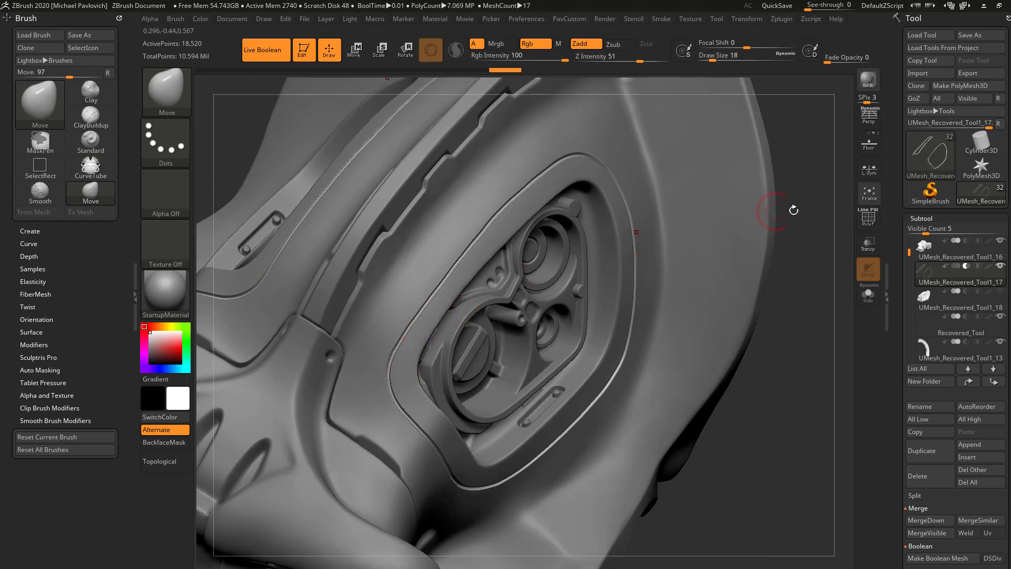
pyautogui.moveTo(791, 208); pyautogui.dragTo(486, 232)
pyautogui.press(']')
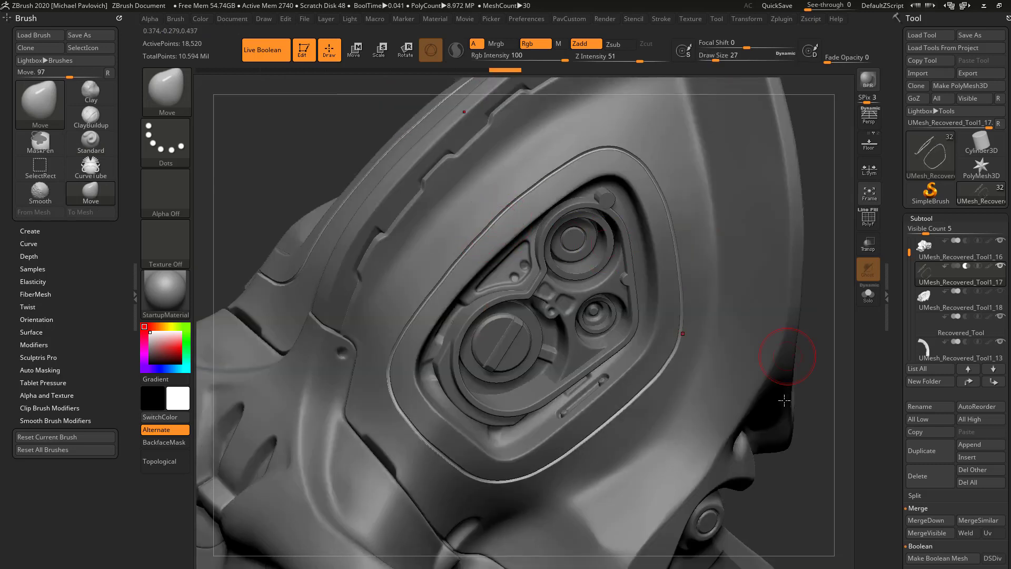
pyautogui.moveTo(784, 401); pyautogui.dragTo(662, 290)
pyautogui.moveTo(787, 294); pyautogui.dragTo(577, 186)
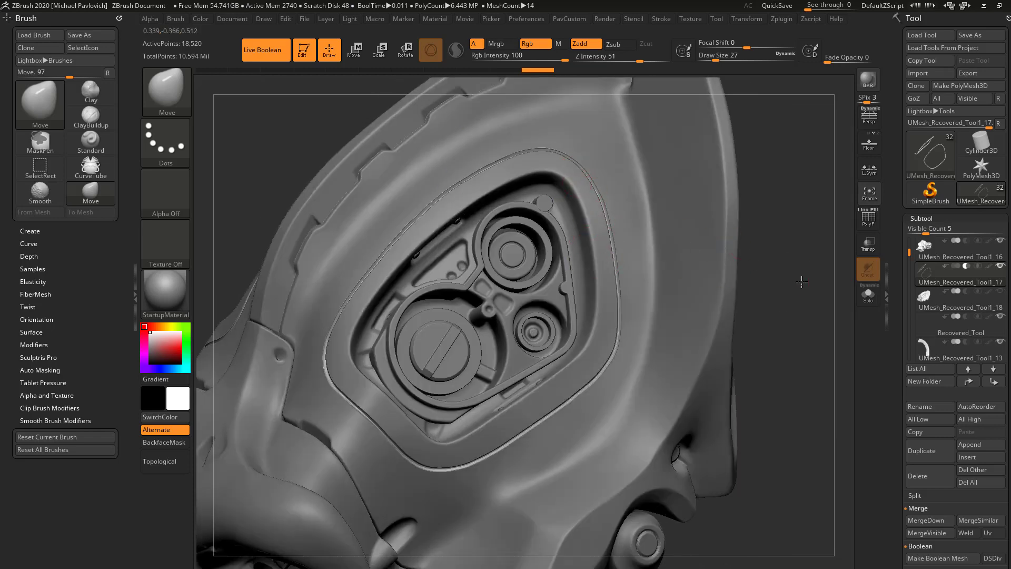
# Step: Select the skull shell subtool and set up the Move brush with a draw size of 49
pyautogui.moveTo(802, 281)
pyautogui.mouseDown()
pyautogui.moveTo(780, 289)
pyautogui.moveTo(738, 242)
pyautogui.moveTo(756, 266)
pyautogui.moveTo(795, 267)
pyautogui.moveTo(763, 294)
pyautogui.moveTo(775, 296)
pyautogui.mouseUp()
pyautogui.press('b')
pyautogui.press('s')
pyautogui.press('t')
pyautogui.keyDown('alt'); pyautogui.click(632, 270); pyautogui.keyUp('alt')
pyautogui.press('s')
pyautogui.moveTo(668, 328); pyautogui.dragTo(681, 327)
pyautogui.press('b')
pyautogui.press('m')
pyautogui.press('v')
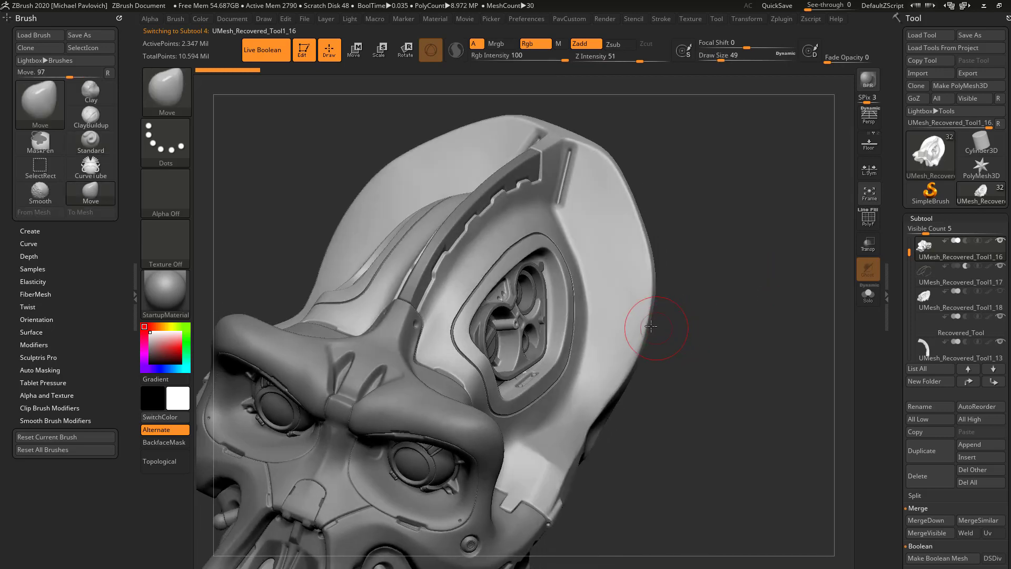
# Step: Switch to the browser, open the ZBrush Summit 2018 Demo Tutorial Series on ArtStation and browse its video playlist
pyautogui.hotkey('alt', 'Tab')
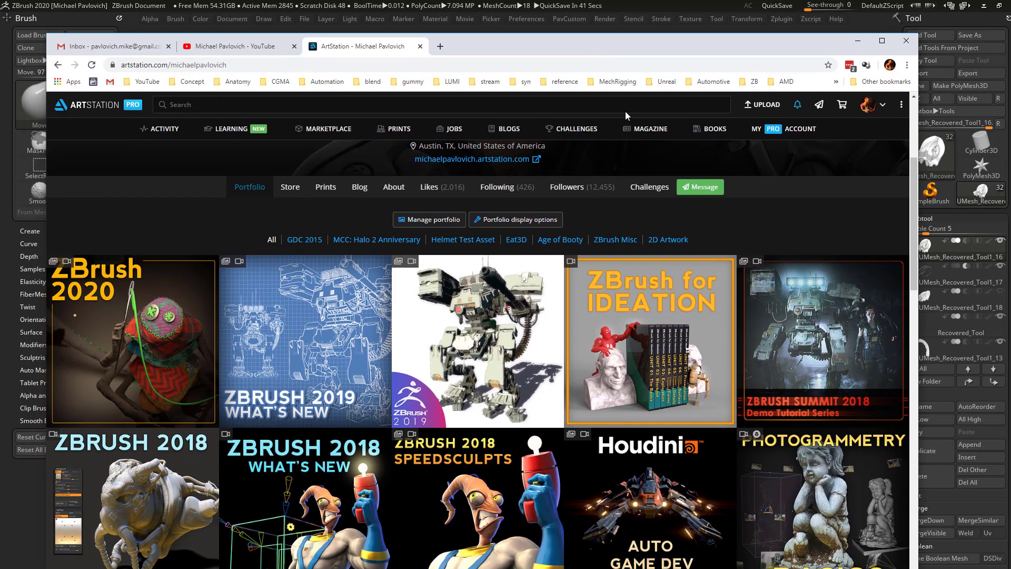
pyautogui.click(820, 347)
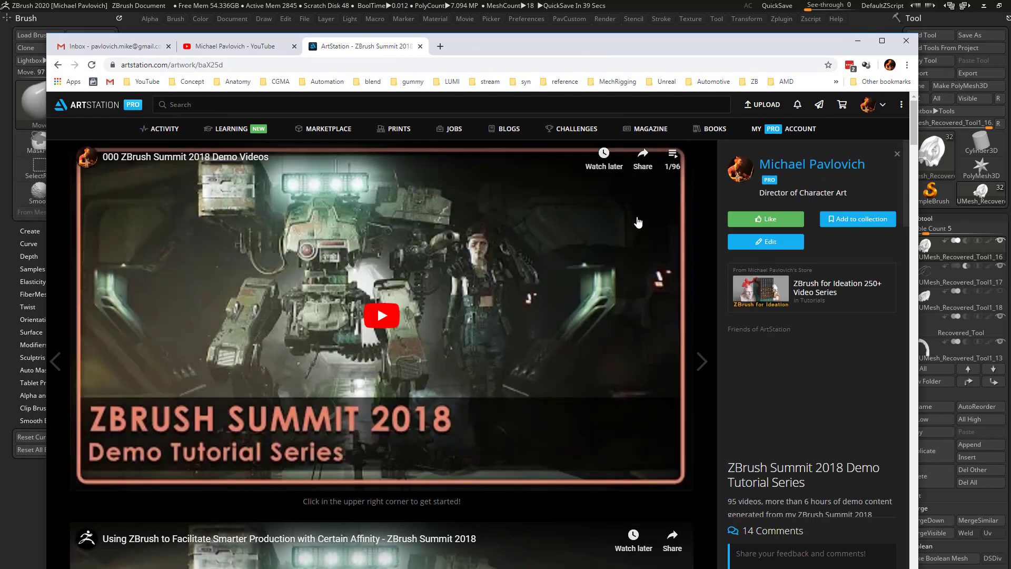
pyautogui.click(677, 159)
pyautogui.scroll(-20, 675, 302)
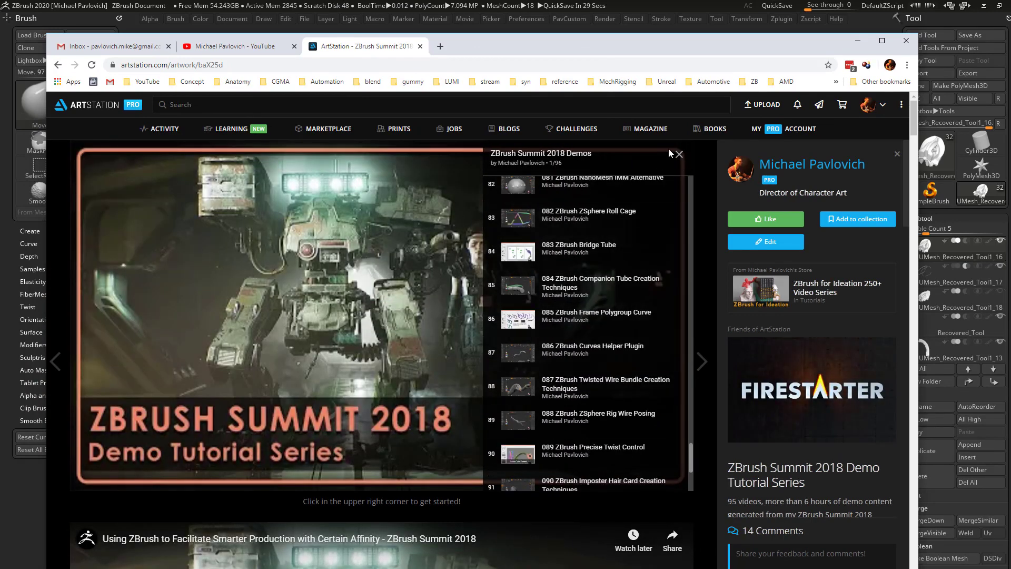
pyautogui.moveTo(666, 41)
pyautogui.mouseDown()
pyautogui.moveTo(627, 568)
pyautogui.moveTo(588, 323)
pyautogui.moveTo(666, 56)
pyautogui.mouseUp()
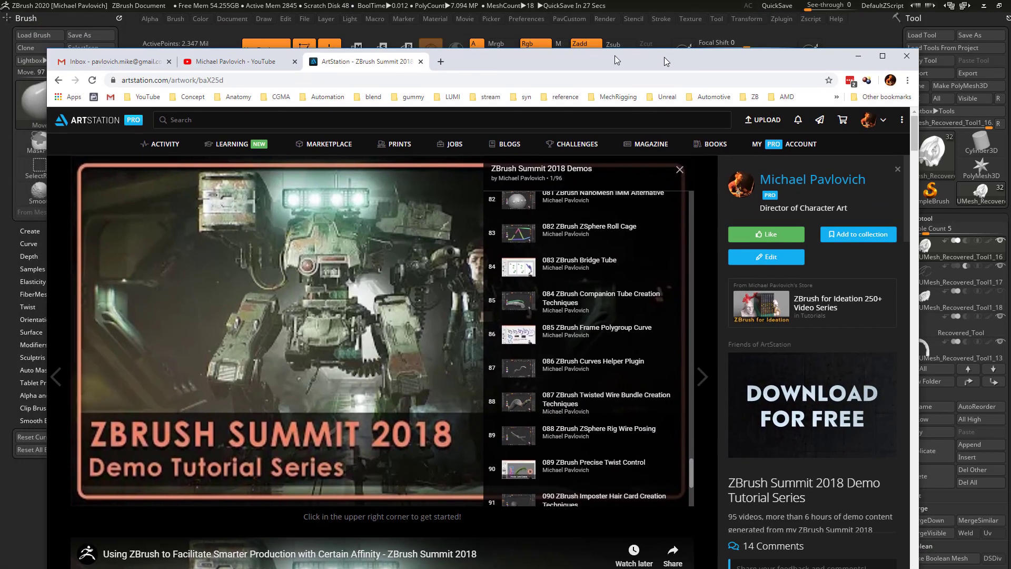
# Step: Search the YouTube channel for "controlling curves" and look through the matching videos
pyautogui.click(245, 69)
pyautogui.click(618, 323)
pyautogui.write('controlling curves')
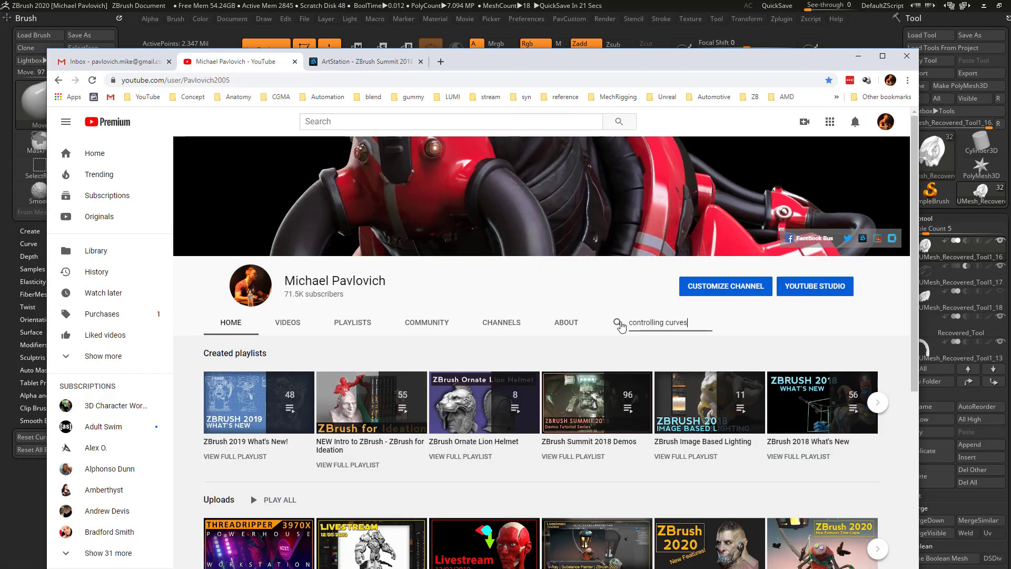
pyautogui.press('Return')
pyautogui.scroll(-2, 621, 338)
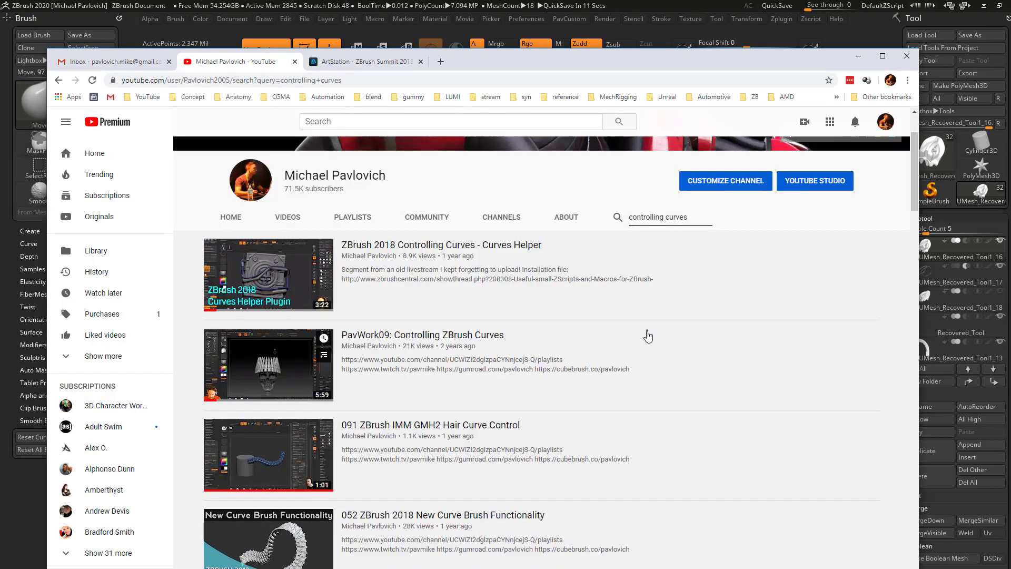
# Step: Return to ZBrush, activate the Standard brush and select the UMesh_Recovered_Tool1_18 subtool
pyautogui.hotkey('alt', 'Tab')
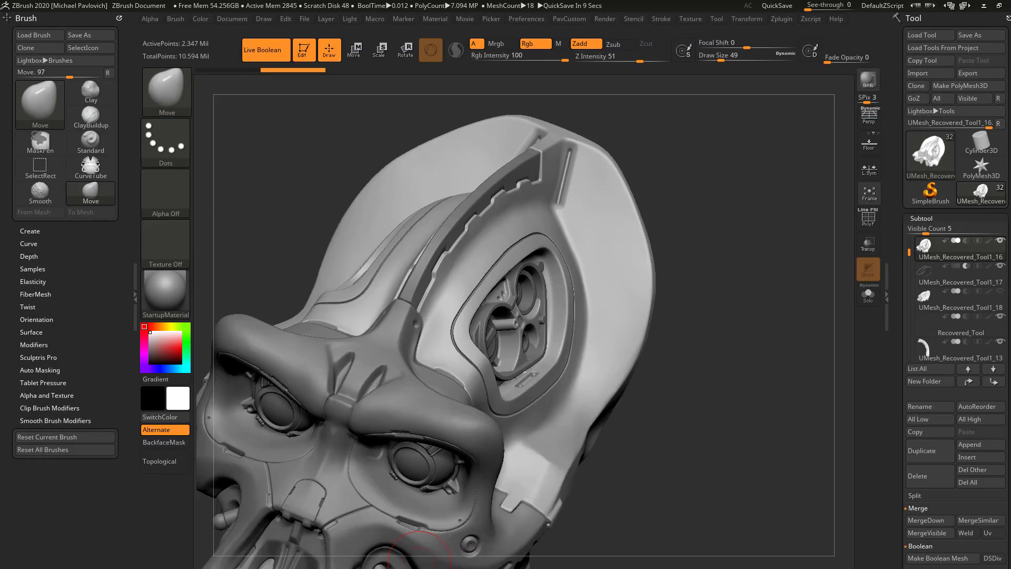
pyautogui.moveTo(728, 103)
pyautogui.mouseDown()
pyautogui.moveTo(732, 181)
pyautogui.moveTo(771, 194)
pyautogui.mouseUp()
pyautogui.press('b')
pyautogui.press('s')
pyautogui.press('t')
pyautogui.click(939, 309)
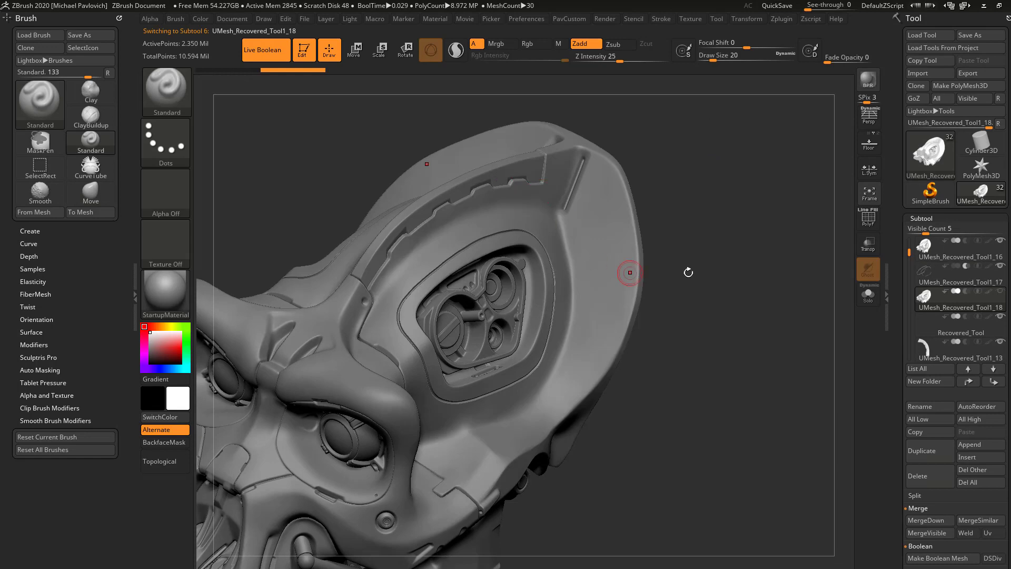
# Step: Isolate the selected skull shell, set the draw size to 12 and display its polyframe
pyautogui.click(868, 294)
pyautogui.moveTo(576, 204)
pyautogui.mouseDown()
pyautogui.moveTo(743, 228)
pyautogui.moveTo(583, 192)
pyautogui.moveTo(707, 153)
pyautogui.moveTo(643, 221)
pyautogui.moveTo(578, 265)
pyautogui.mouseUp()
pyautogui.press('s')
pyautogui.hotkey('shift', 'f')
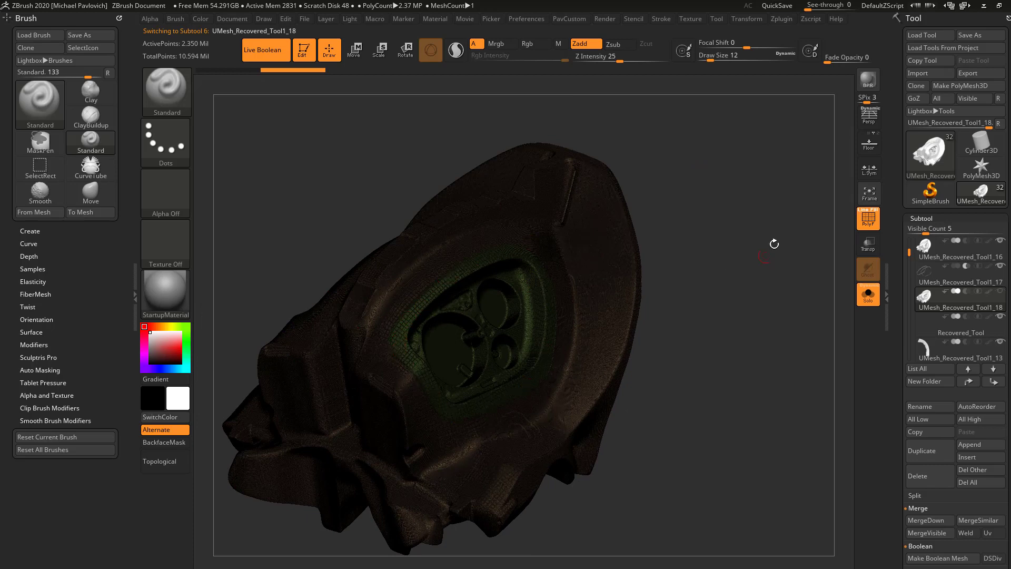
pyautogui.moveTo(736, 191); pyautogui.dragTo(603, 203)
# Step: Slice a curved panel off the outer edge of the skull shell with the SliceCurve brush
pyautogui.hotkey('ctrl', 'shift')
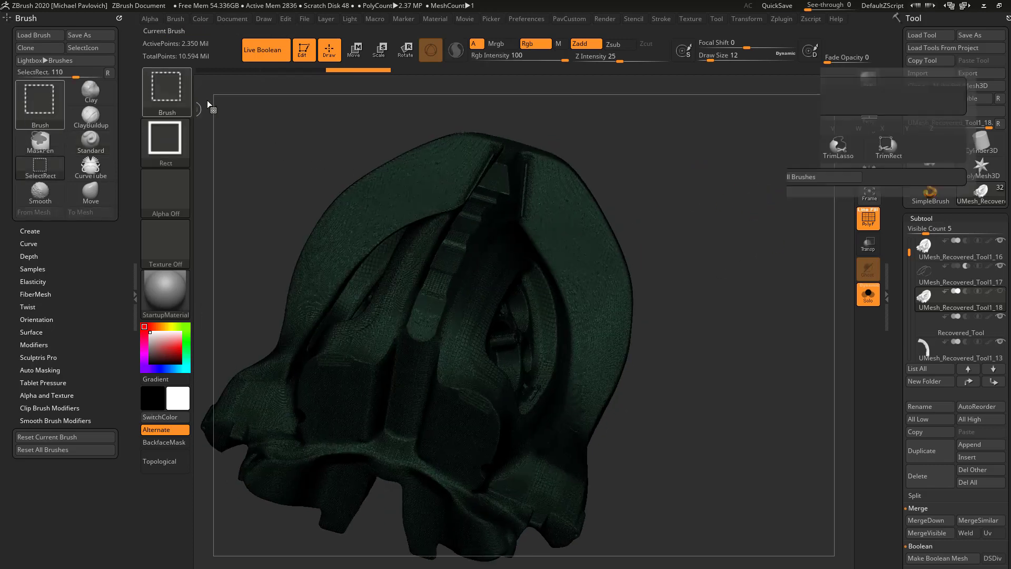
pyautogui.click(632, 142)
pyautogui.moveTo(643, 230); pyautogui.dragTo(635, 228)
pyautogui.keyDown('ctrl'); pyautogui.keyDown('shift'); pyautogui.moveTo(633, 139); pyautogui.dragTo(574, 222); pyautogui.keyUp('shift'); pyautogui.keyUp('ctrl')
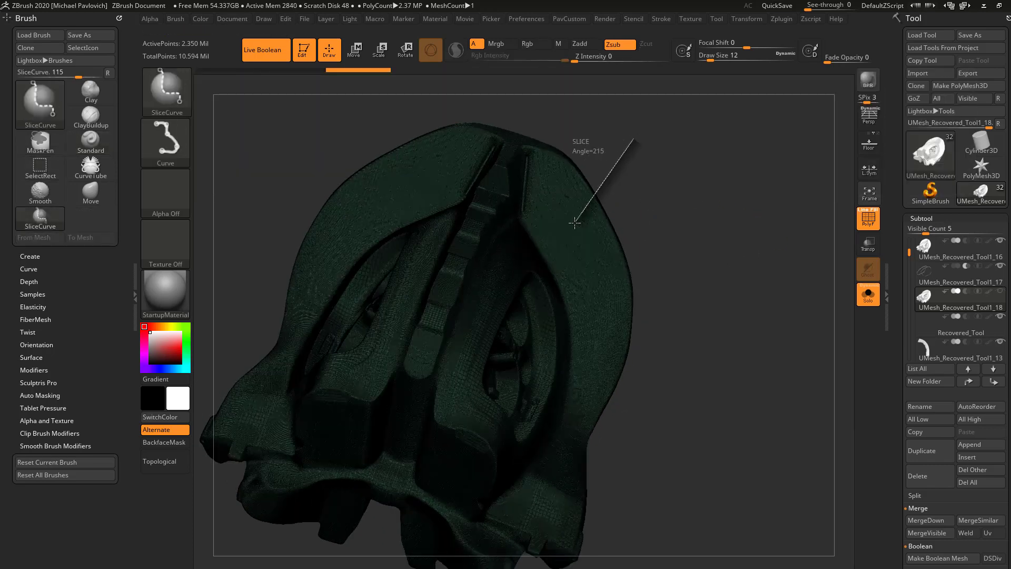
pyautogui.keyDown('ctrl'); pyautogui.keyDown('shift'); pyautogui.moveTo(675, 358); pyautogui.dragTo(675, 358); pyautogui.keyUp('shift'); pyautogui.keyUp('ctrl')
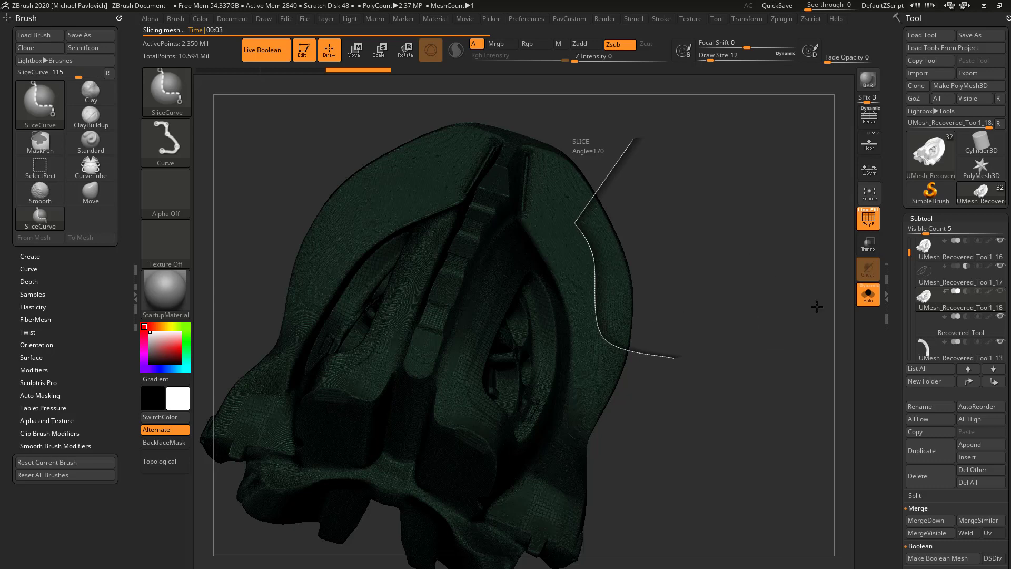
# Step: Isolate the sliced panel's polygroup and examine its edges
pyautogui.moveTo(751, 224)
pyautogui.mouseDown()
pyautogui.moveTo(774, 307)
pyautogui.moveTo(648, 106)
pyautogui.moveTo(782, 230)
pyautogui.mouseUp()
pyautogui.click(865, 212)
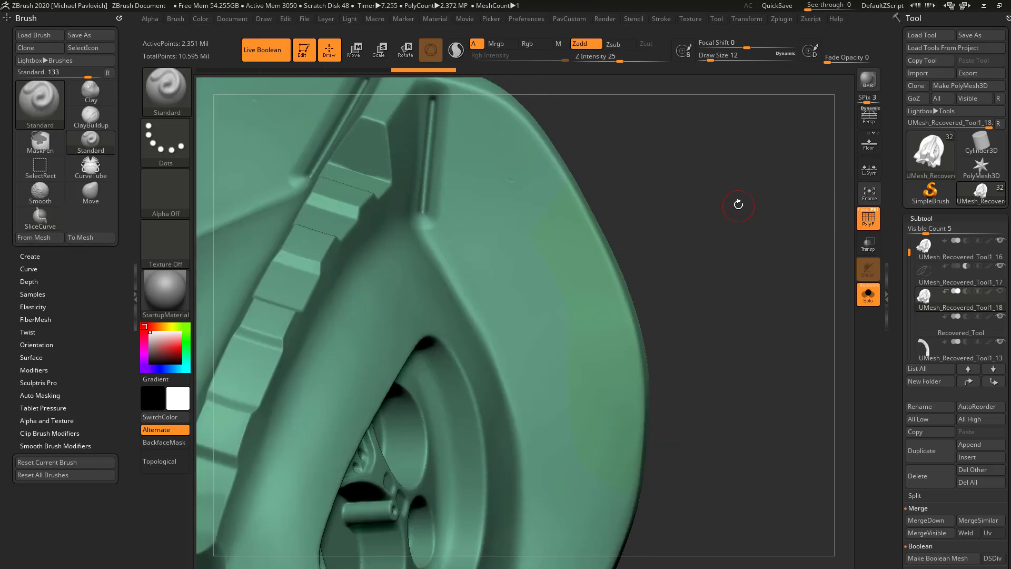
pyautogui.keyDown('ctrl'); pyautogui.keyDown('shift'); pyautogui.click(661, 219); pyautogui.keyUp('shift'); pyautogui.keyUp('ctrl')
pyautogui.keyDown('ctrl'); pyautogui.keyDown('shift'); pyautogui.click(701, 211); pyautogui.keyUp('shift'); pyautogui.keyUp('ctrl')
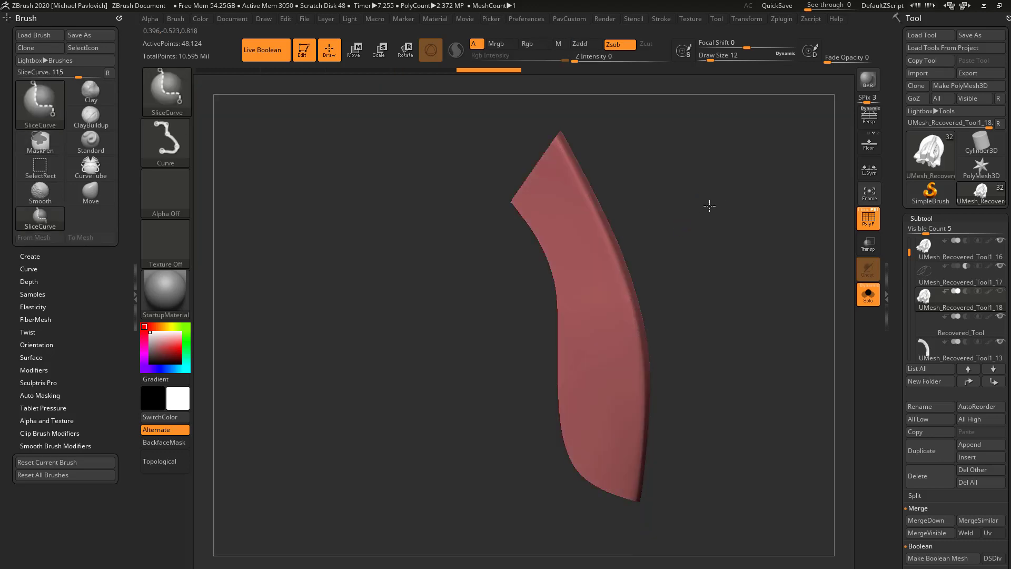
pyautogui.moveTo(558, 304)
pyautogui.mouseDown()
pyautogui.moveTo(727, 262)
pyautogui.moveTo(707, 232)
pyautogui.moveTo(535, 302)
pyautogui.mouseUp()
pyautogui.moveTo(706, 269); pyautogui.dragTo(591, 255)
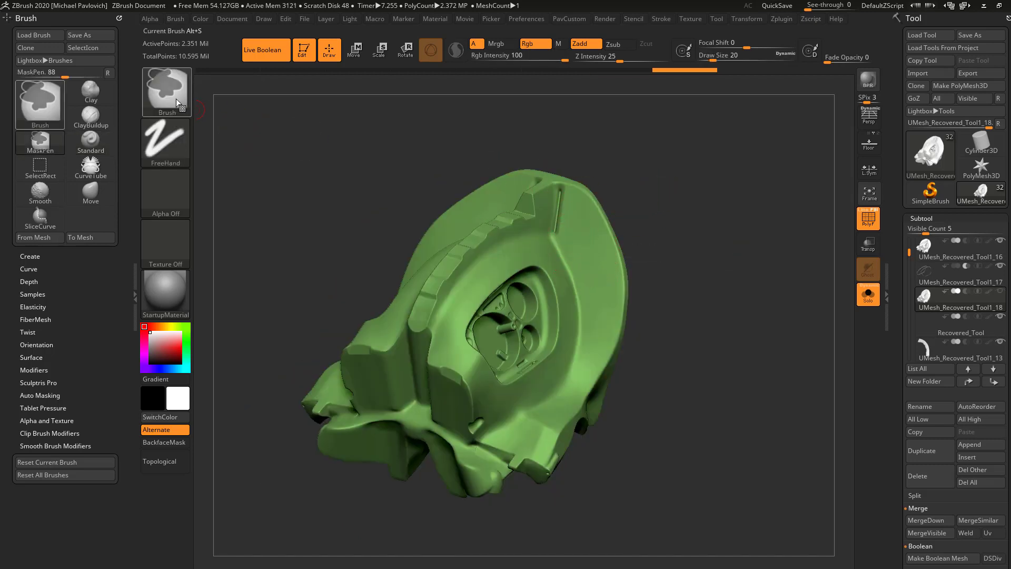
# Step: Mask a curved band along both outer sides of the skull shell with MaskLasso, trimming the mask where it spills over
pyautogui.moveTo(609, 143)
pyautogui.keyDown('shift'); pyautogui.mouseDown()
pyautogui.moveTo(719, 199)
pyautogui.moveTo(711, 216)
pyautogui.moveTo(702, 191)
pyautogui.mouseUp(); pyautogui.keyUp('shift')
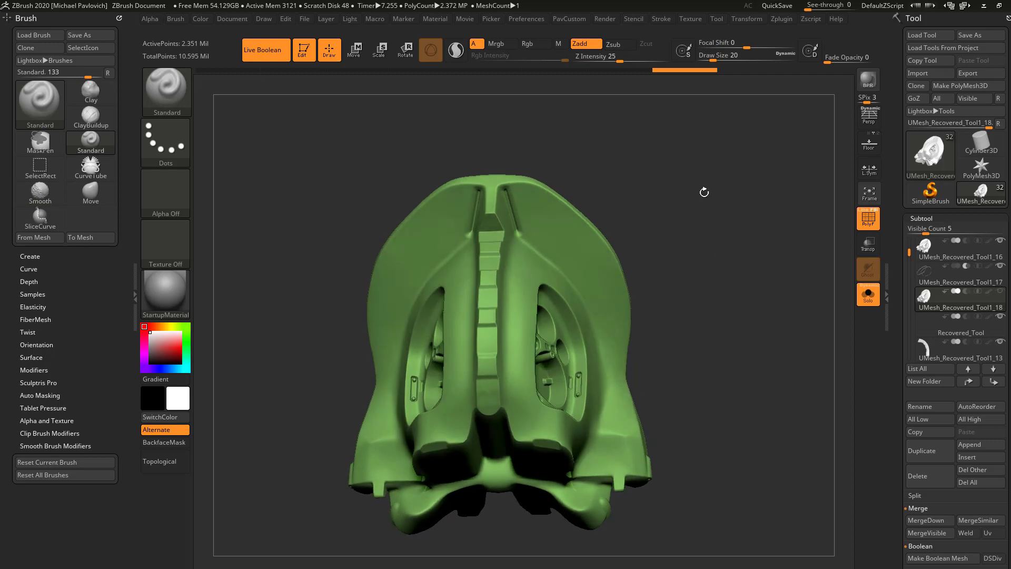
pyautogui.keyDown('ctrl'); pyautogui.click(181, 95); pyautogui.keyUp('ctrl')
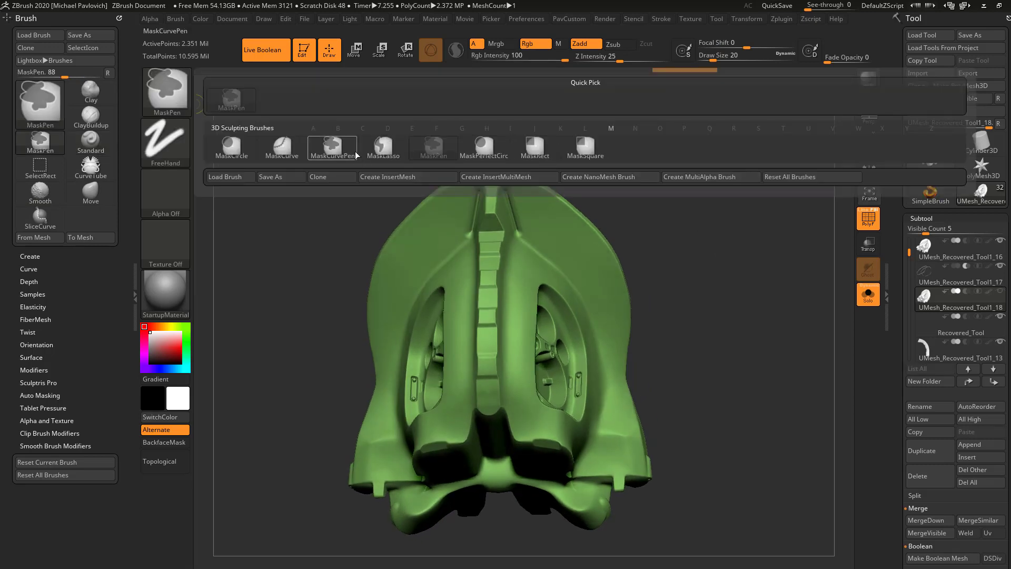
pyautogui.click(382, 151)
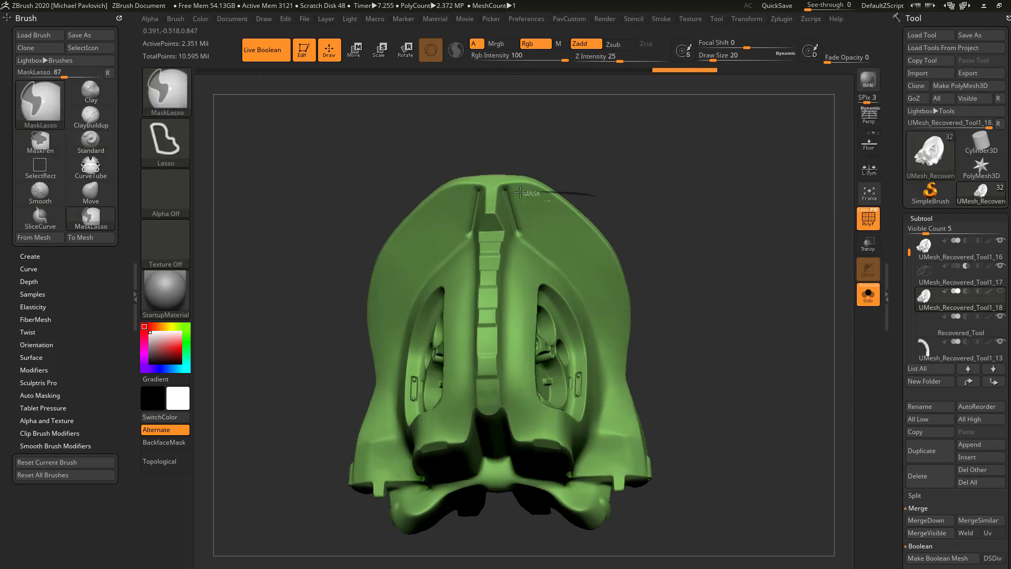
pyautogui.moveTo(522, 221)
pyautogui.keyDown('ctrl'); pyautogui.mouseDown()
pyautogui.moveTo(568, 261)
pyautogui.moveTo(600, 338)
pyautogui.mouseUp(); pyautogui.keyUp('ctrl')
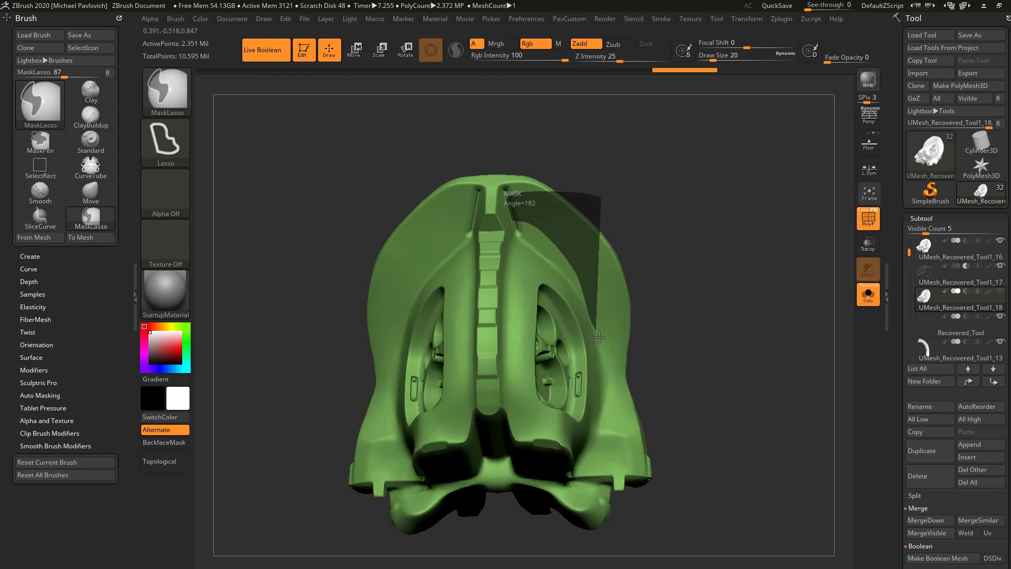
pyautogui.moveTo(609, 397)
pyautogui.keyDown('ctrl'); pyautogui.mouseDown()
pyautogui.moveTo(604, 442)
pyautogui.moveTo(634, 464)
pyautogui.moveTo(639, 285)
pyautogui.moveTo(621, 237)
pyautogui.moveTo(519, 198)
pyautogui.moveTo(527, 196)
pyautogui.mouseUp(); pyautogui.keyUp('ctrl')
pyautogui.moveTo(718, 216)
pyautogui.mouseDown()
pyautogui.moveTo(765, 186)
pyautogui.moveTo(722, 224)
pyautogui.mouseUp()
pyautogui.moveTo(338, 413)
pyautogui.keyDown('ctrl'); pyautogui.keyDown('alt'); pyautogui.mouseDown()
pyautogui.moveTo(553, 276)
pyautogui.moveTo(400, 384)
pyautogui.mouseUp(); pyautogui.keyUp('alt'); pyautogui.keyUp('ctrl')
pyautogui.moveTo(716, 271)
pyautogui.mouseDown()
pyautogui.moveTo(734, 246)
pyautogui.moveTo(662, 225)
pyautogui.mouseUp()
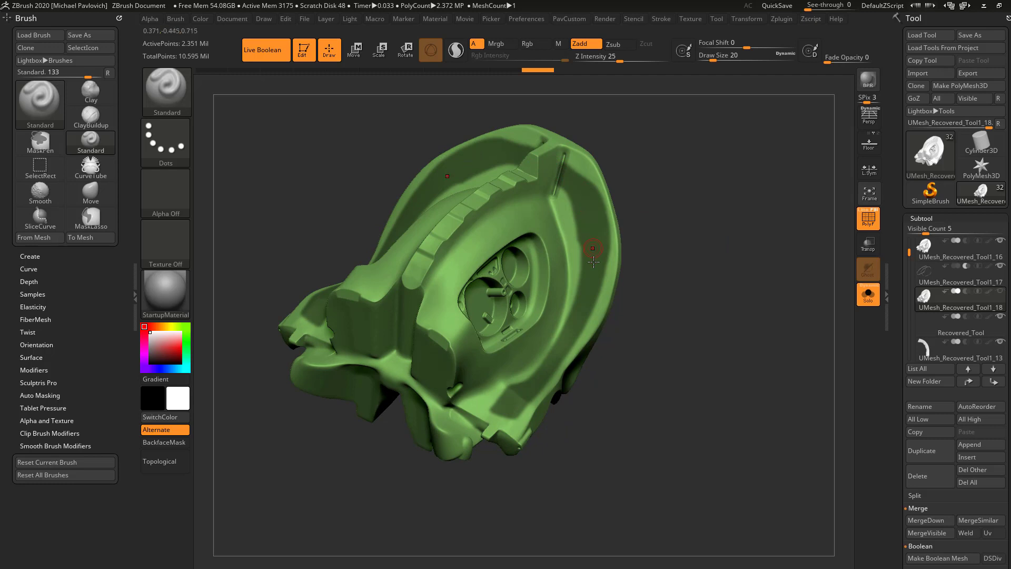
# Step: Insert an edge loop along the masked border with Edgeloop Masked Border and isolate the masked bands
pyautogui.keyDown('alt'); pyautogui.moveTo(726, 285); pyautogui.dragTo(726, 280); pyautogui.keyUp('alt')
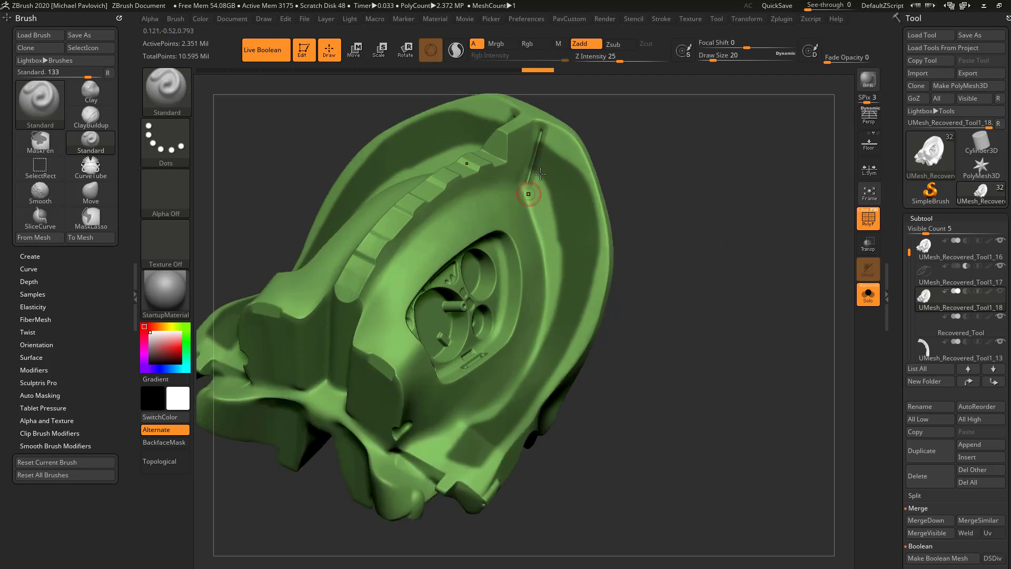
pyautogui.moveTo(680, 227); pyautogui.dragTo(582, 316)
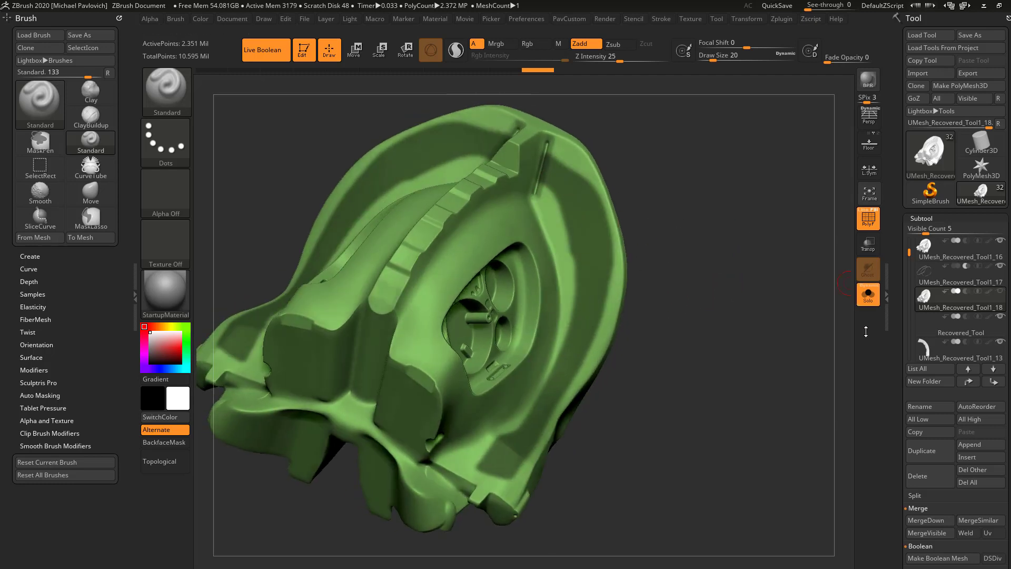
pyautogui.moveTo(780, 324); pyautogui.dragTo(549, 281)
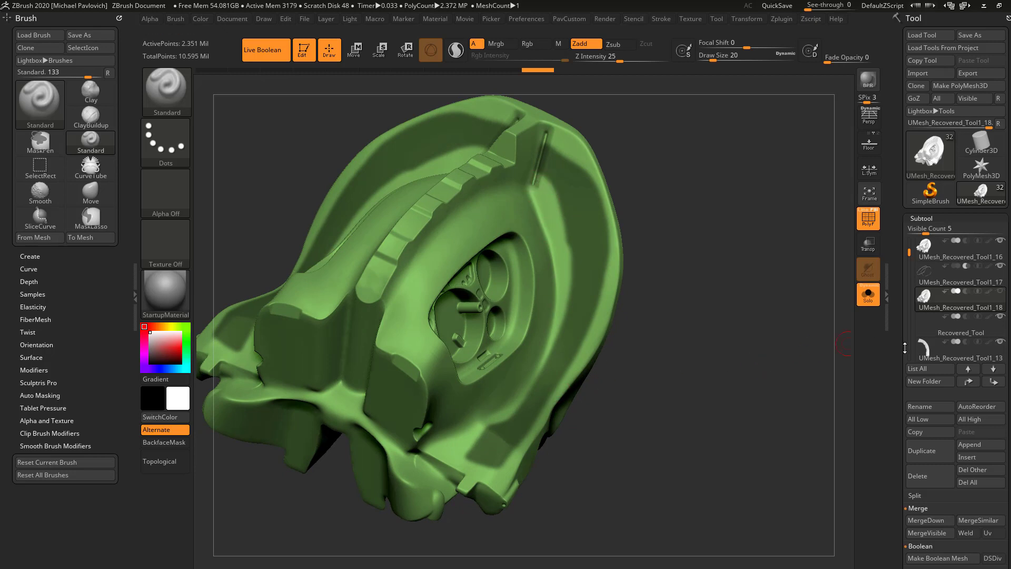
pyautogui.moveTo(905, 347); pyautogui.dragTo(932, 252)
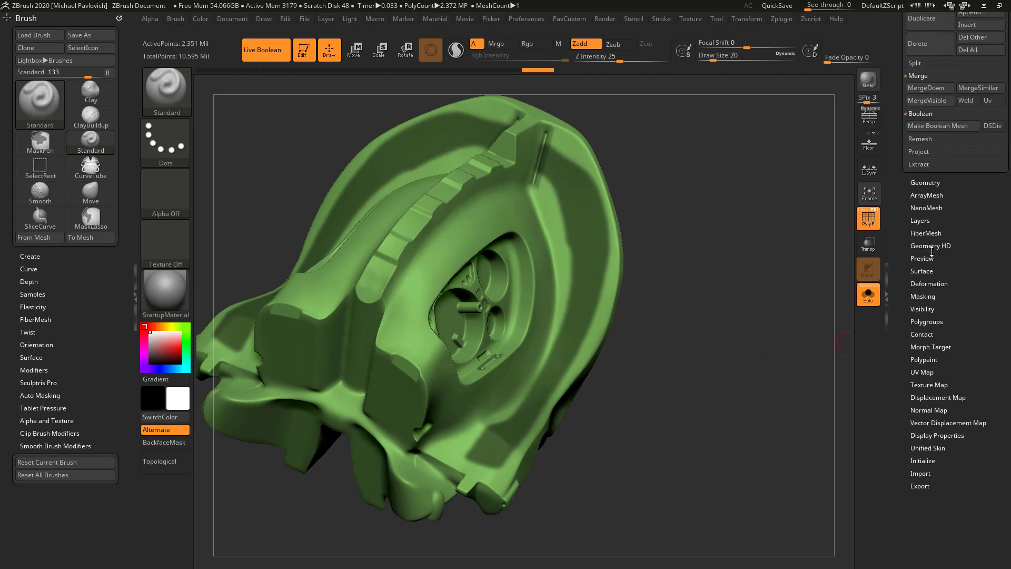
pyautogui.click(925, 182)
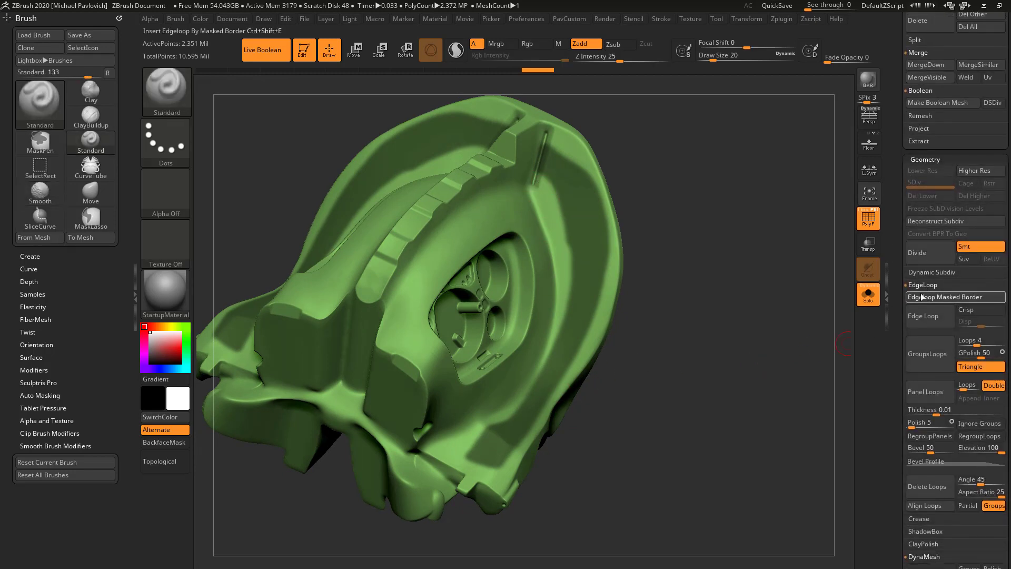
pyautogui.click(924, 287)
pyautogui.keyDown('ctrl'); pyautogui.keyDown('shift'); pyautogui.click(597, 241); pyautogui.keyUp('shift'); pyautogui.keyUp('ctrl')
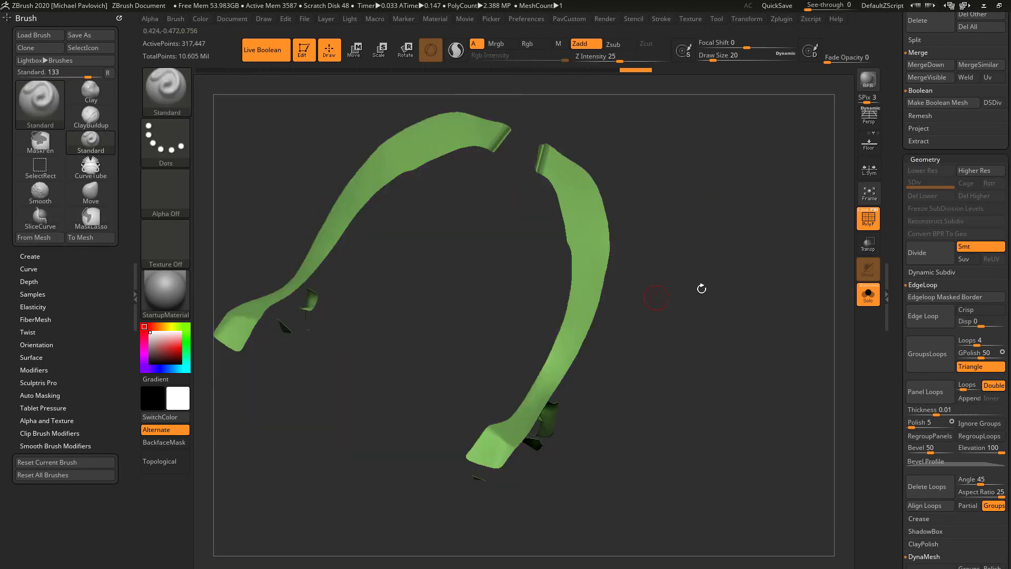
# Step: Delete the hidden geometry around the isolated shell bands and split the remaining pieces into separate polygroups with Auto Groups
pyautogui.moveTo(719, 271); pyautogui.dragTo(723, 296)
pyautogui.press('1')
pyautogui.click(727, 212)
pyautogui.press('1')
pyautogui.click(704, 312)
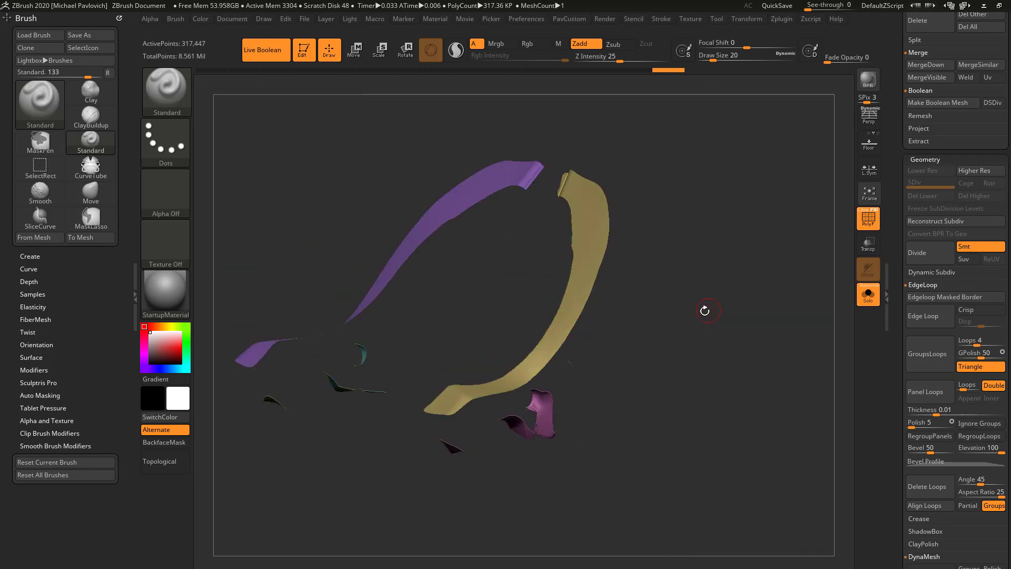
# Step: Isolate the long curved band on one side of the shell and delete the other pieces
pyautogui.keyDown('ctrl'); pyautogui.keyDown('shift'); pyautogui.click(606, 257); pyautogui.keyUp('shift'); pyautogui.keyUp('ctrl')
pyautogui.press('1')
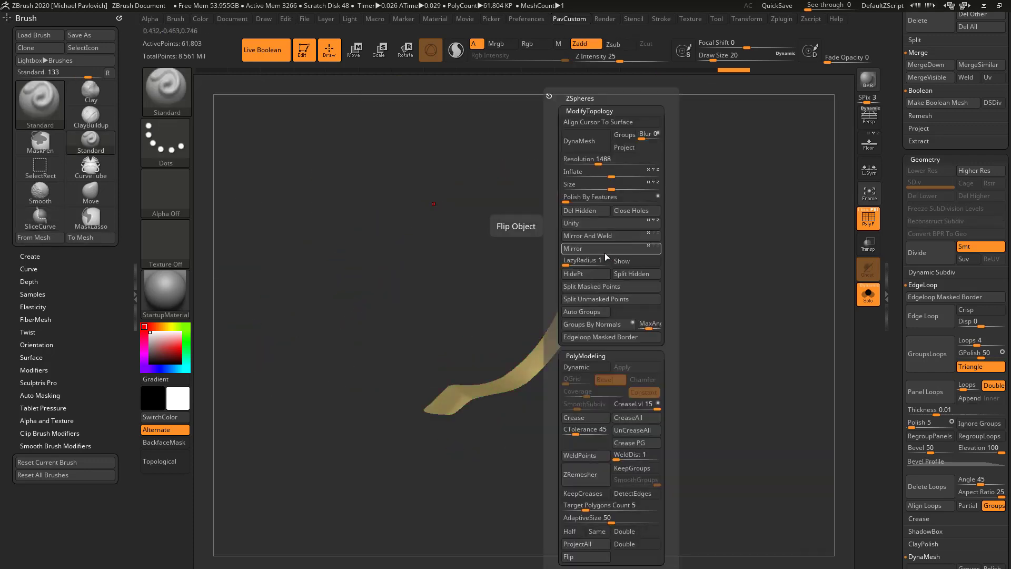
pyautogui.click(598, 212)
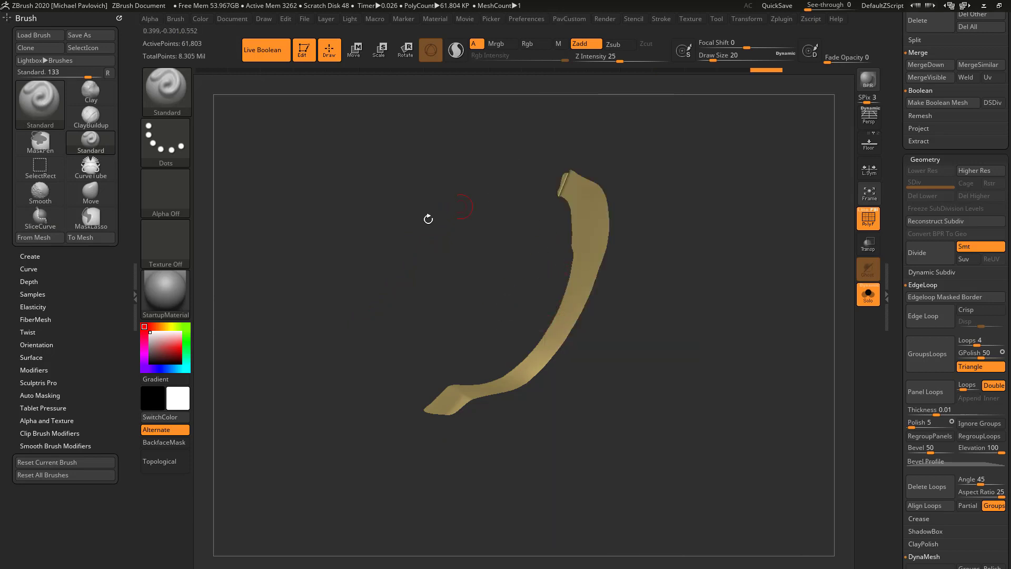
pyautogui.moveTo(699, 254); pyautogui.dragTo(571, 223)
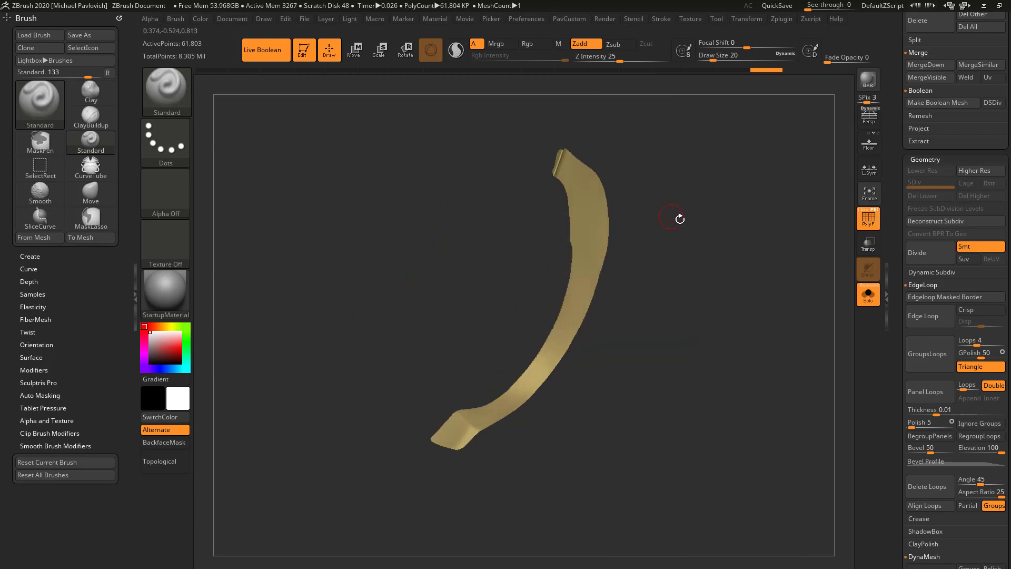
pyautogui.moveTo(679, 219); pyautogui.dragTo(721, 286)
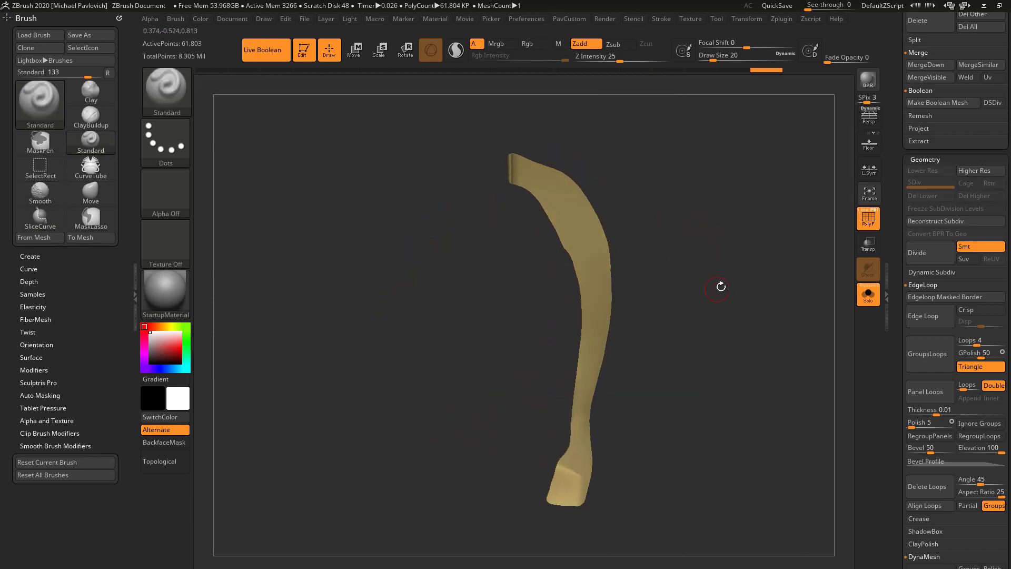
# Step: Slice the curled tip off the band's upper end with SliceCurve, delete the cut-off piece and solo the band
pyautogui.click(864, 301)
pyautogui.moveTo(801, 286); pyautogui.dragTo(537, 178)
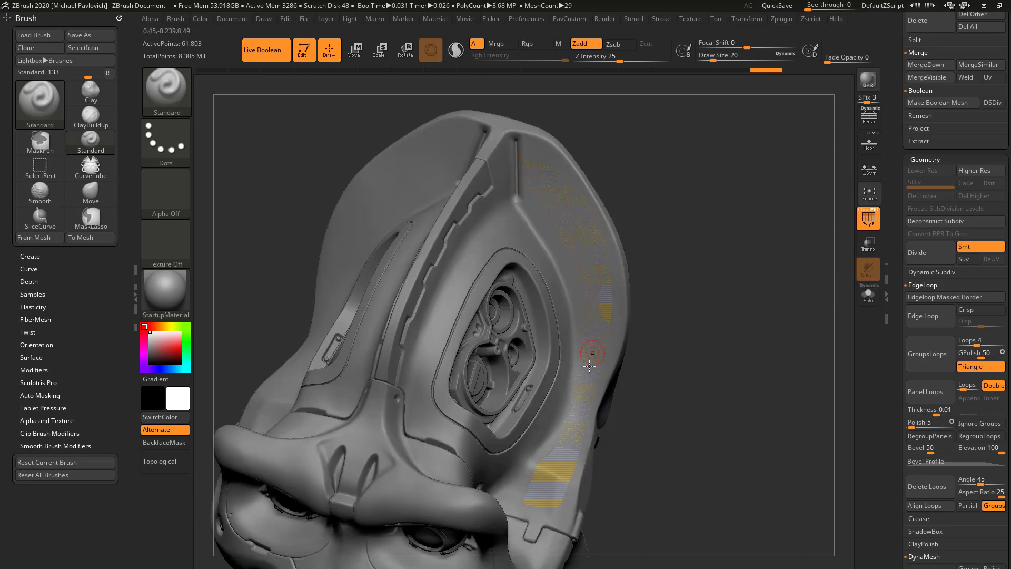
pyautogui.moveTo(754, 278); pyautogui.dragTo(774, 258)
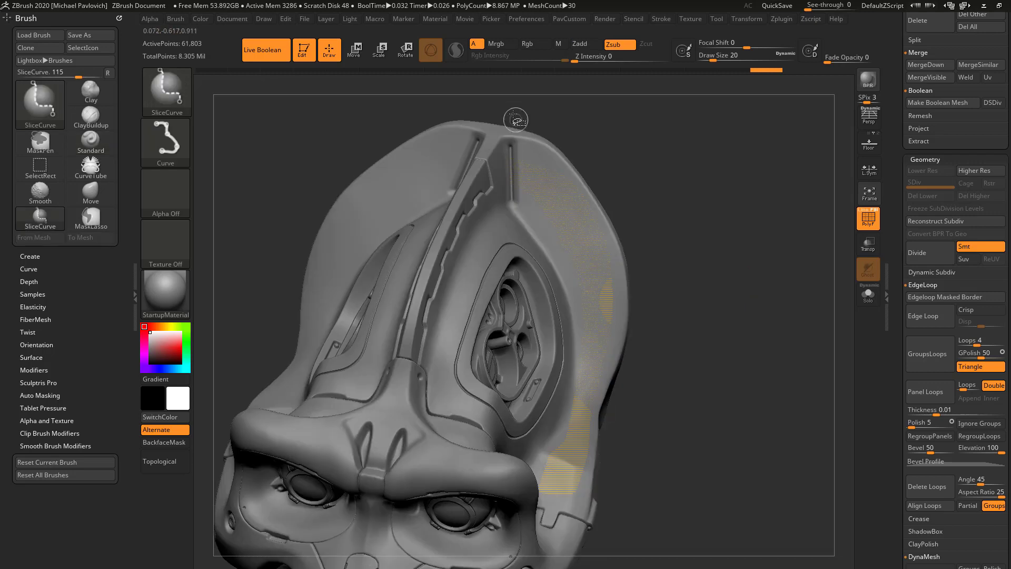
pyautogui.moveTo(515, 116)
pyautogui.keyDown('ctrl'); pyautogui.keyDown('shift'); pyautogui.mouseDown()
pyautogui.moveTo(516, 363)
pyautogui.moveTo(526, 374)
pyautogui.moveTo(508, 382)
pyautogui.mouseUp(); pyautogui.keyUp('shift'); pyautogui.keyUp('ctrl')
pyautogui.keyDown('ctrl'); pyautogui.keyDown('shift'); pyautogui.moveTo(469, 100); pyautogui.dragTo(523, 101); pyautogui.keyUp('shift'); pyautogui.keyUp('ctrl')
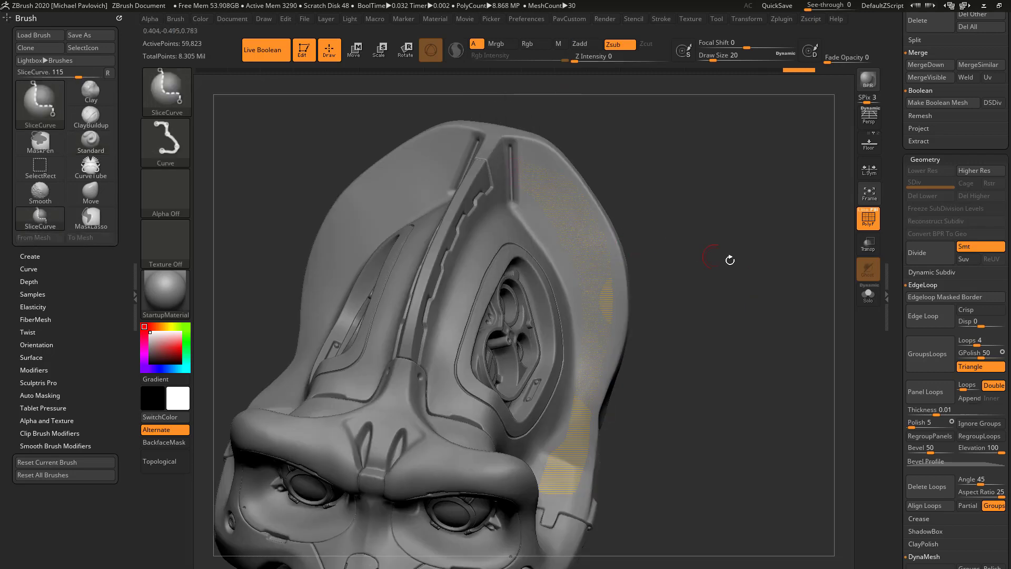
pyautogui.press('space')
pyautogui.click(696, 211)
pyautogui.click(868, 295)
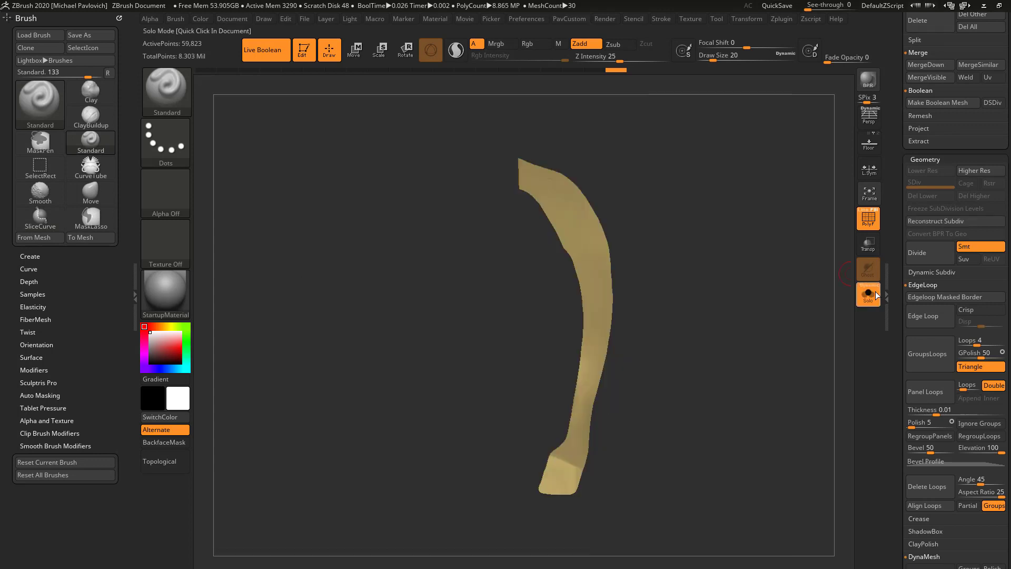
# Step: ZRemesh the trimmed band with a Target Polygons Count of about 2.33 and AdaptiveSize 0
pyautogui.keyDown('alt'); pyautogui.moveTo(799, 300); pyautogui.dragTo(790, 290); pyautogui.keyUp('alt')
pyautogui.click(868, 295)
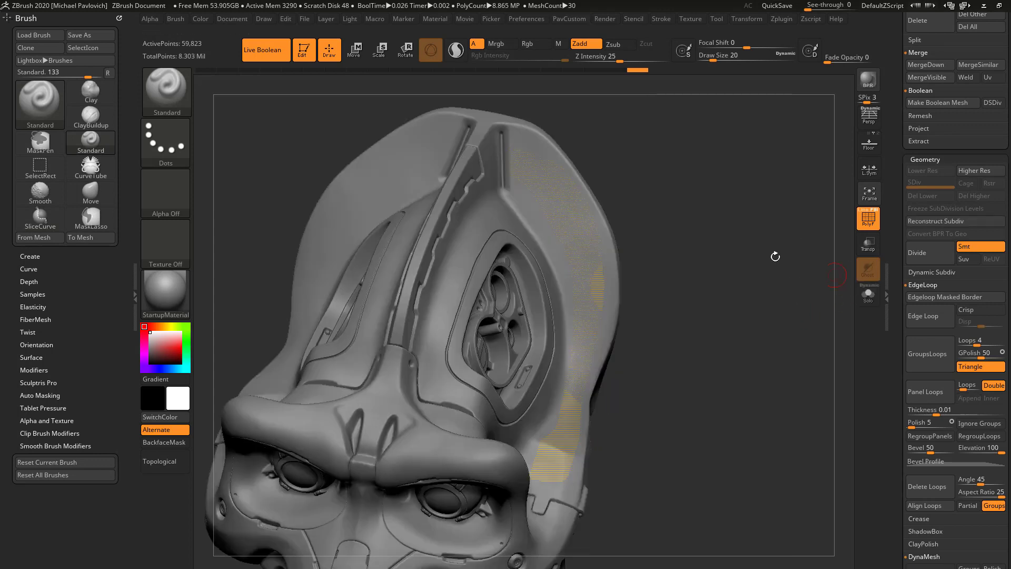
pyautogui.click(869, 295)
pyautogui.click(868, 217)
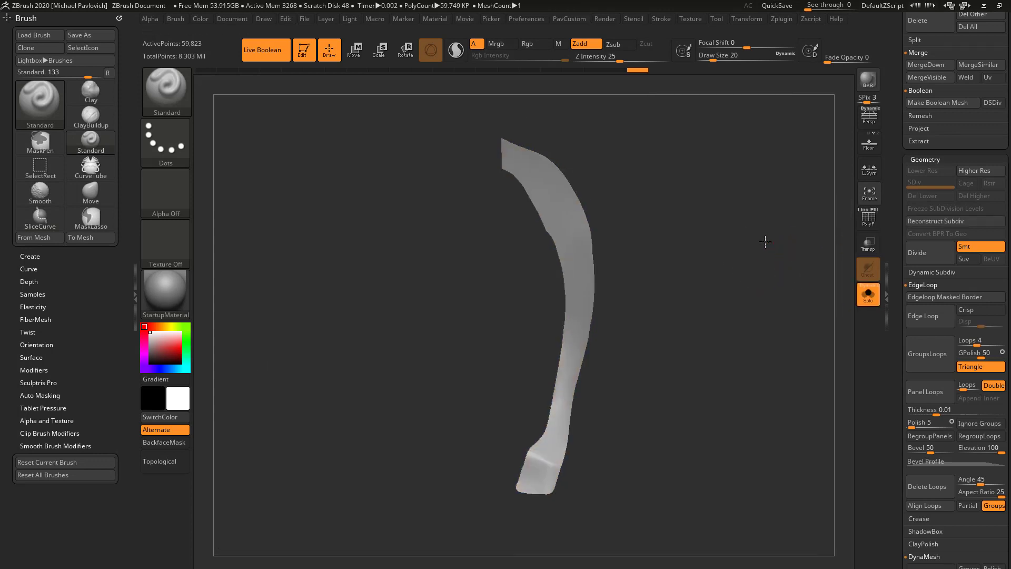
pyautogui.moveTo(765, 242); pyautogui.dragTo(801, 239)
pyautogui.hotkey('shift', 'f')
pyautogui.press('space')
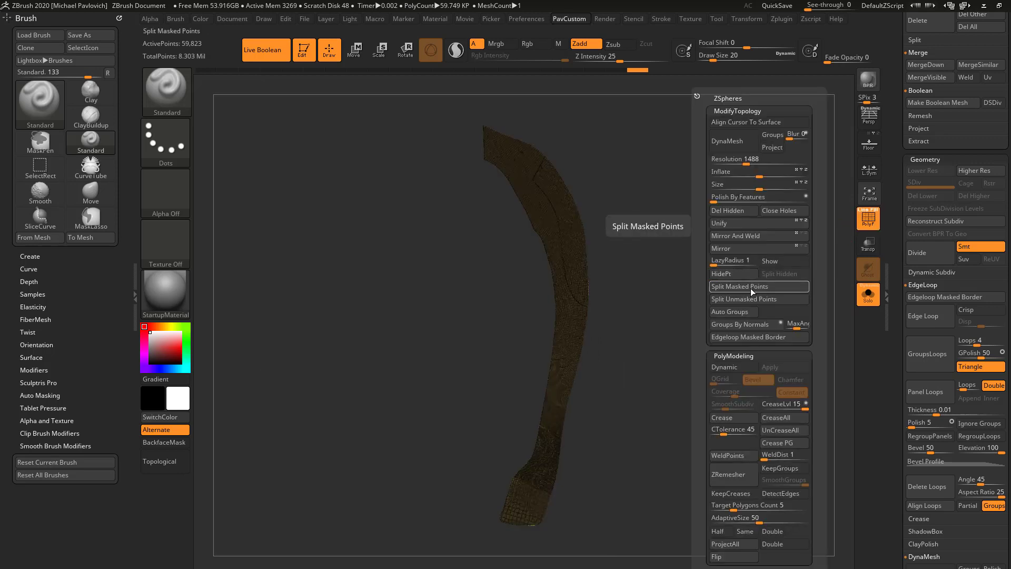
pyautogui.click(731, 529)
pyautogui.click(731, 529)
pyautogui.click(727, 507)
pyautogui.click(714, 519)
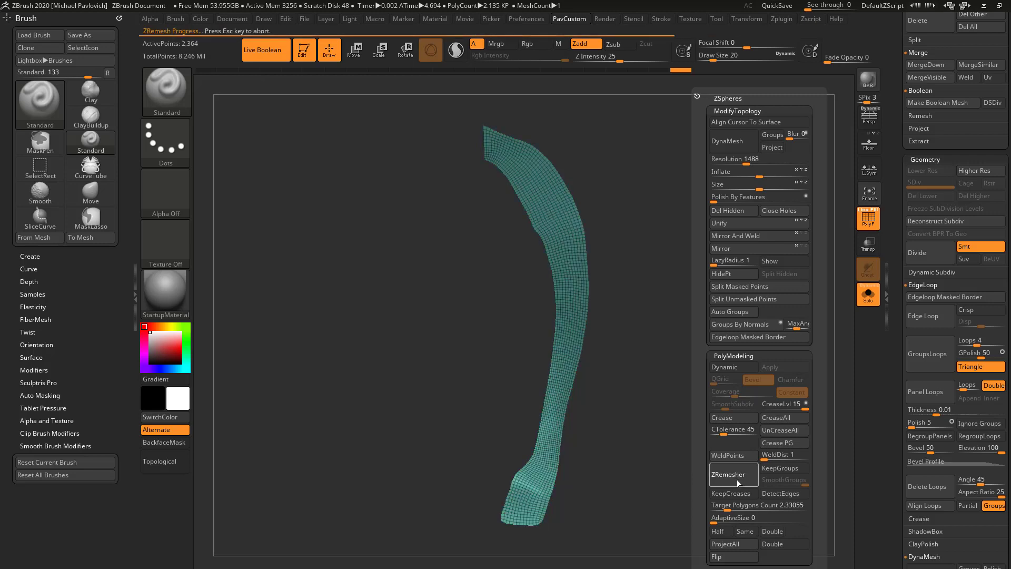
# Step: Pull the rounded corners at the band's lower end into square corners with the MoveAccu brush at draw size 11
pyautogui.keyDown('ctrl'); pyautogui.moveTo(653, 331); pyautogui.dragTo(668, 406, button='right'); pyautogui.keyUp('ctrl')
pyautogui.keyDown('alt'); pyautogui.moveTo(677, 463); pyautogui.dragTo(664, 293, button='right'); pyautogui.keyUp('alt')
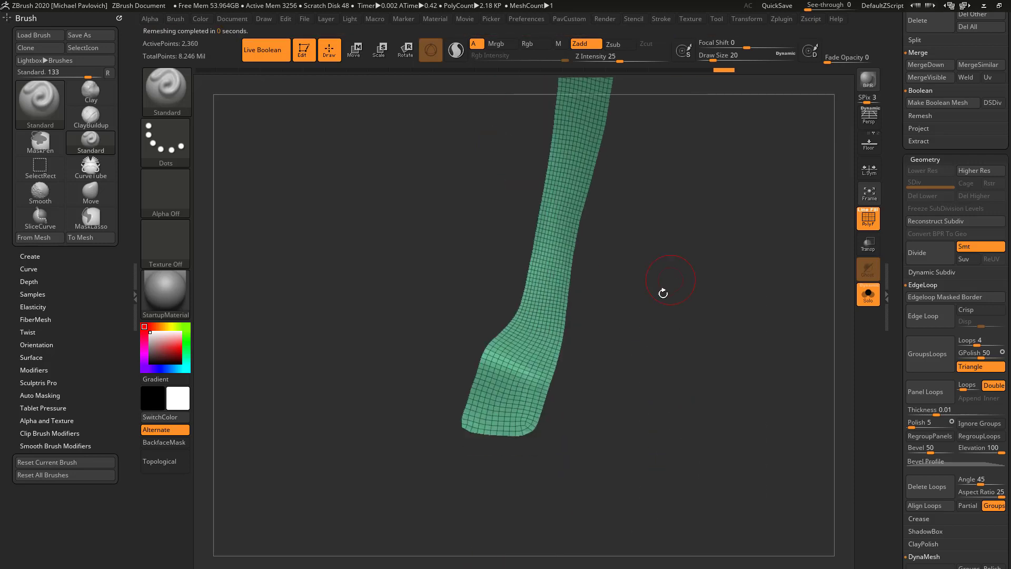
pyautogui.press('1')
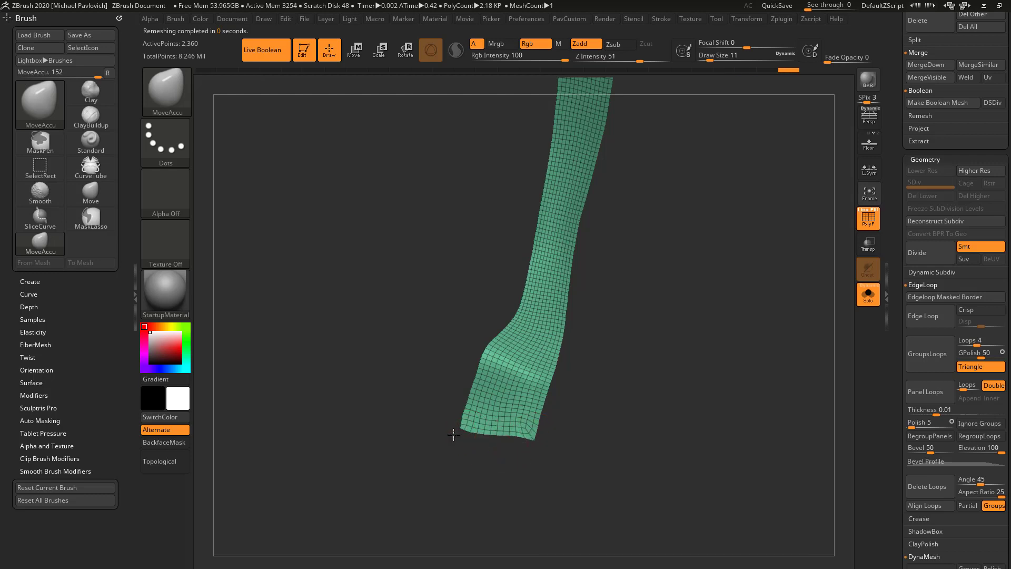
pyautogui.moveTo(646, 374); pyautogui.dragTo(447, 142, button='right')
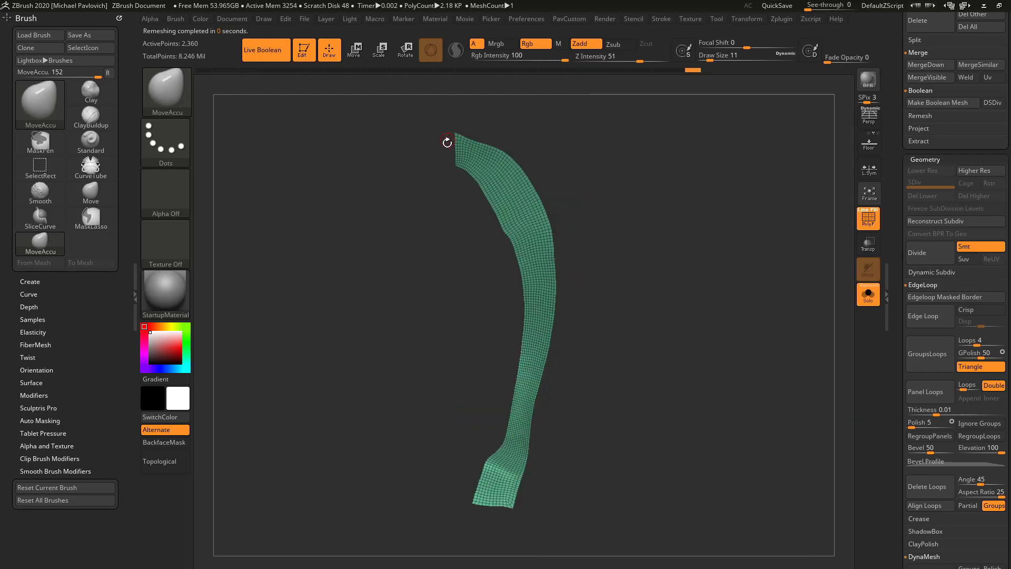
pyautogui.moveTo(680, 405); pyautogui.dragTo(701, 371, button='right')
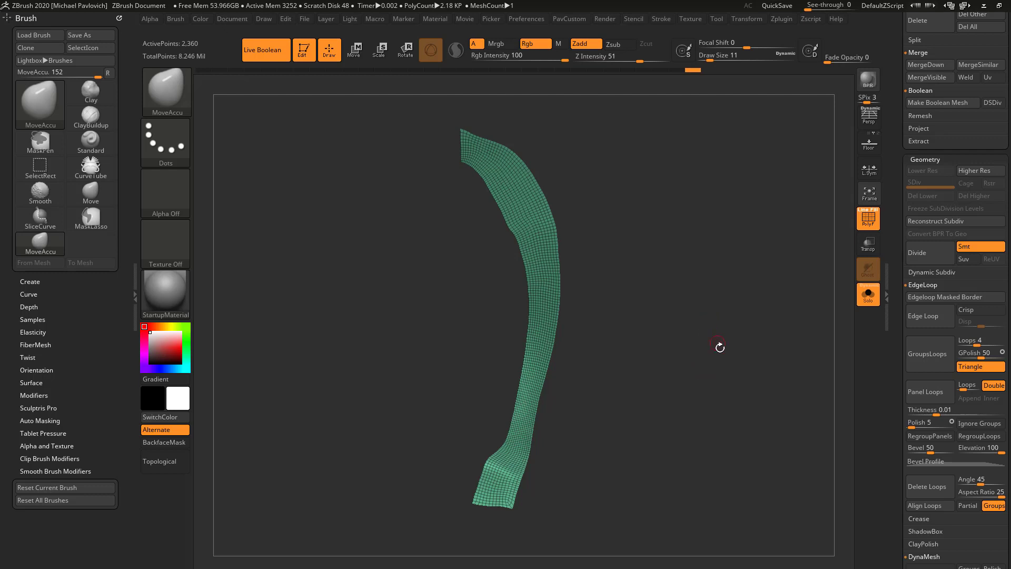
# Step: ZRemesh the squared band down to a very low polygon count and compare it with the skull surface
pyautogui.press('`')
pyautogui.click(693, 475)
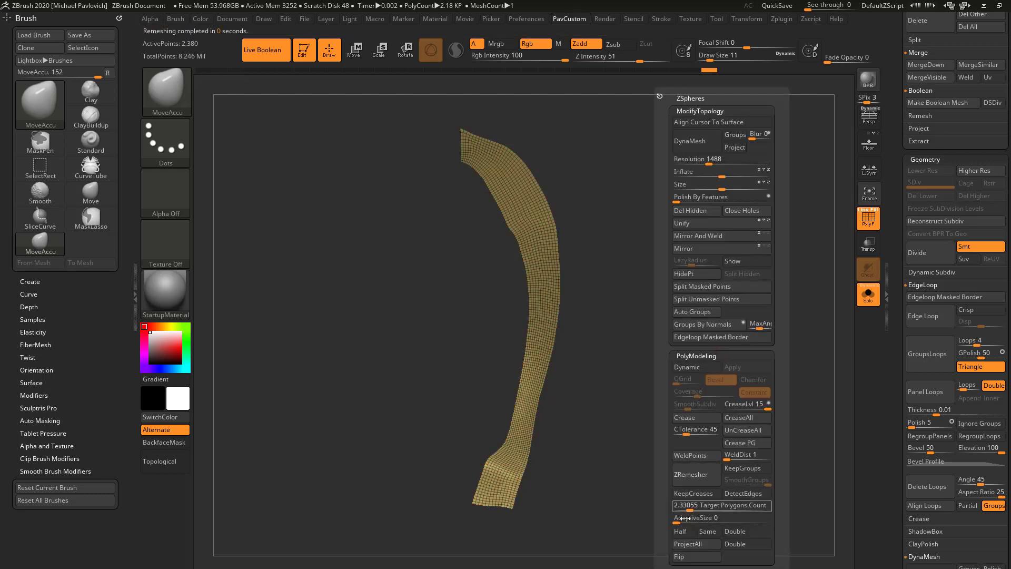
pyautogui.hotkey('shift', 's')
pyautogui.moveTo(768, 317); pyautogui.dragTo(697, 298, button='right')
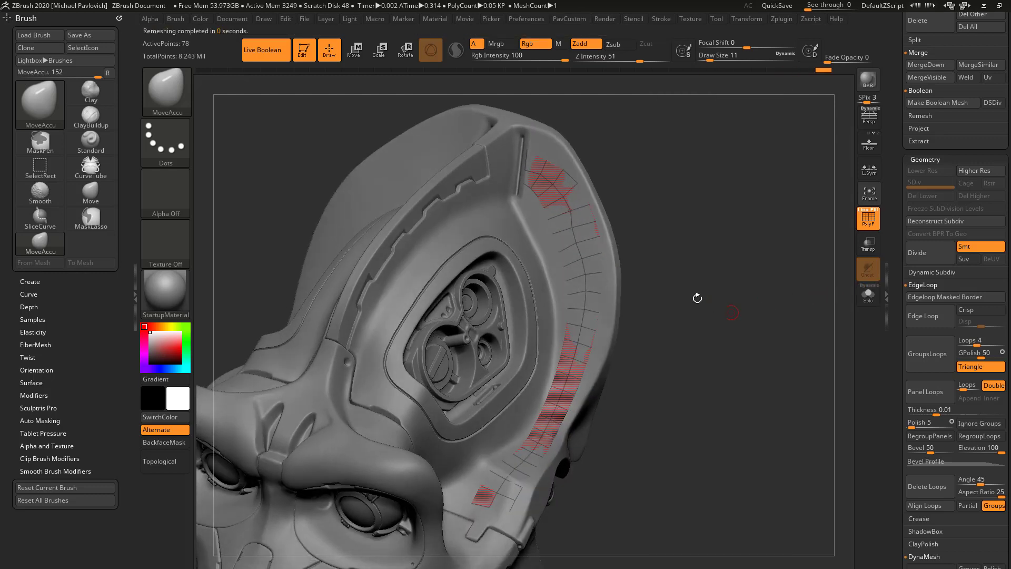
pyautogui.moveTo(710, 372); pyautogui.dragTo(821, 306, button='right')
pyautogui.hotkey('shift', 's')
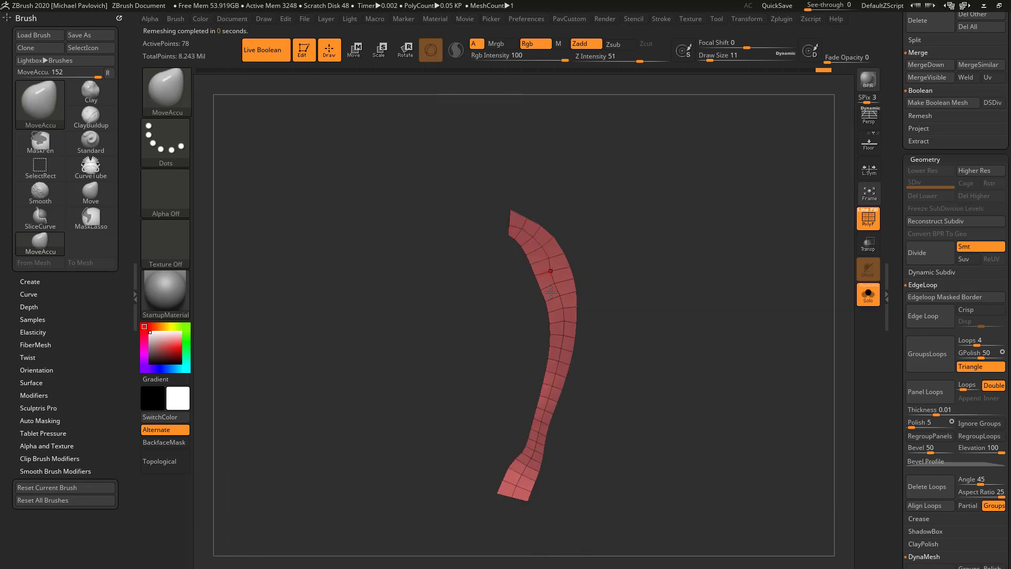
pyautogui.moveTo(648, 368); pyautogui.dragTo(657, 304, button='right')
pyautogui.moveTo(623, 334); pyautogui.dragTo(736, 269, button='right')
pyautogui.hotkey('shift', 's')
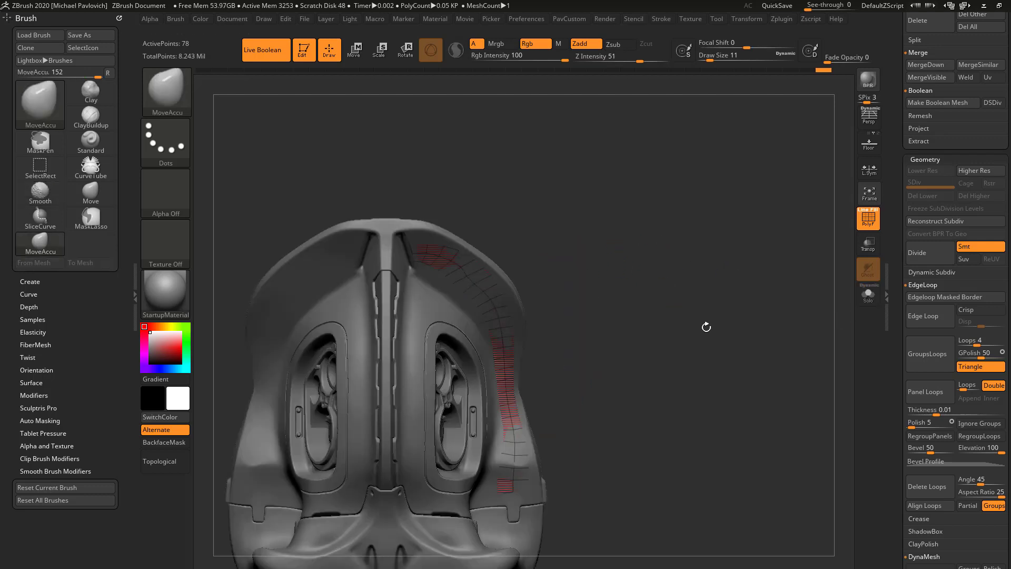
pyautogui.moveTo(706, 328)
pyautogui.mouseDown(button='right')
pyautogui.moveTo(694, 273)
pyautogui.moveTo(708, 242)
pyautogui.moveTo(732, 244)
pyautogui.mouseUp(button='right')
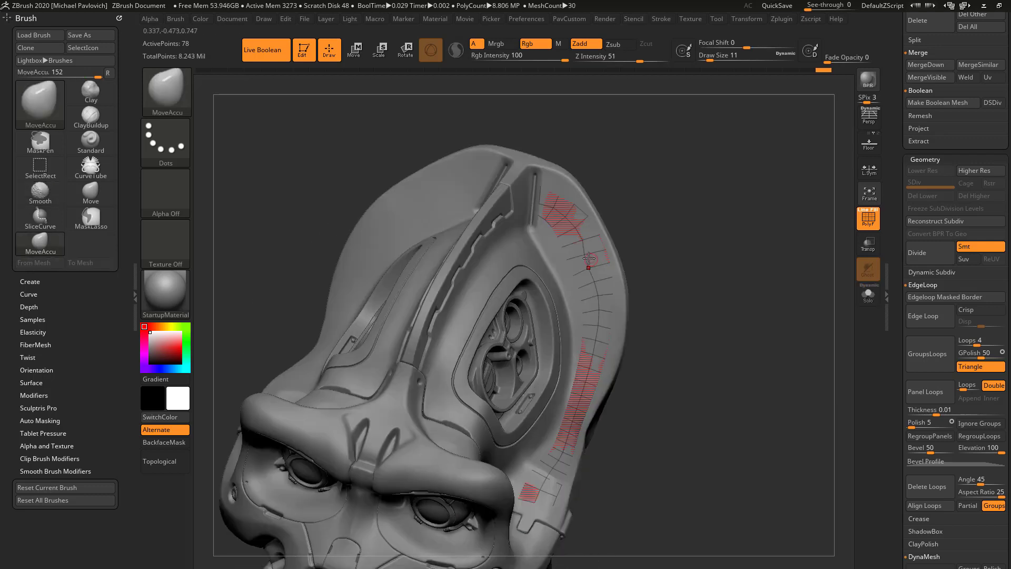
# Step: Reposition parts of the low-poly band over the skull shell with the Move brush at draw size 51
pyautogui.press('s')
pyautogui.moveTo(579, 259); pyautogui.dragTo(591, 259)
pyautogui.press('b')
pyautogui.press('m')
pyautogui.press('v')
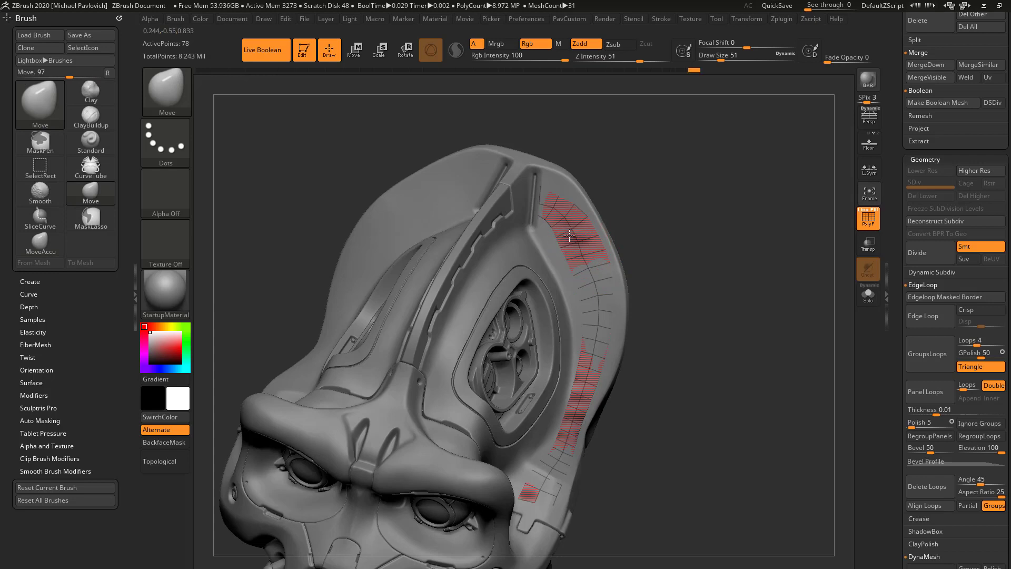
pyautogui.moveTo(625, 219); pyautogui.dragTo(556, 210, button='right')
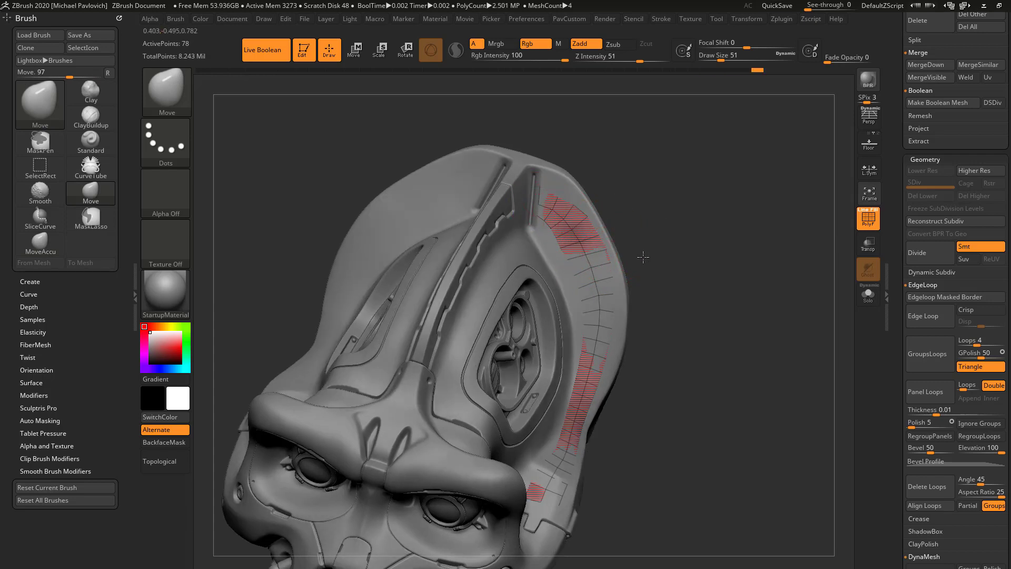
pyautogui.moveTo(666, 292); pyautogui.dragTo(632, 353, button='right')
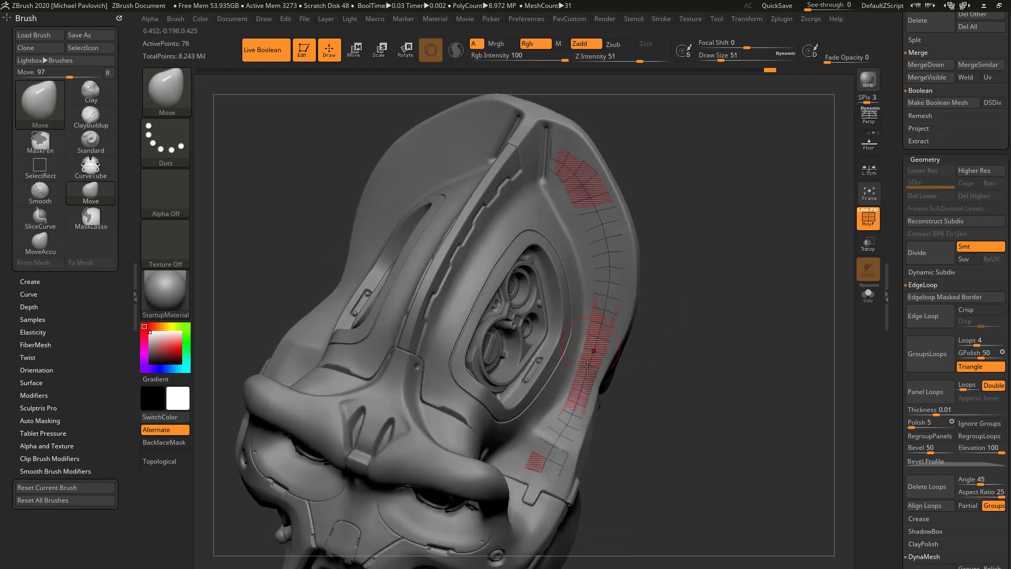
pyautogui.moveTo(704, 337); pyautogui.dragTo(729, 285, button='right')
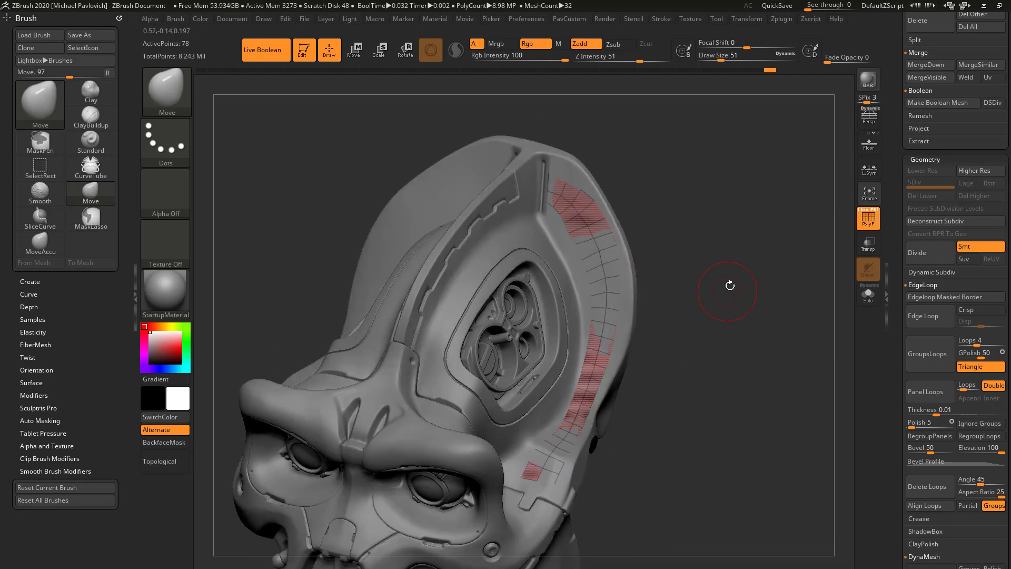
# Step: Project the low-poly band onto the skull surface with ProjectAll
pyautogui.press('2')
pyautogui.click(716, 544)
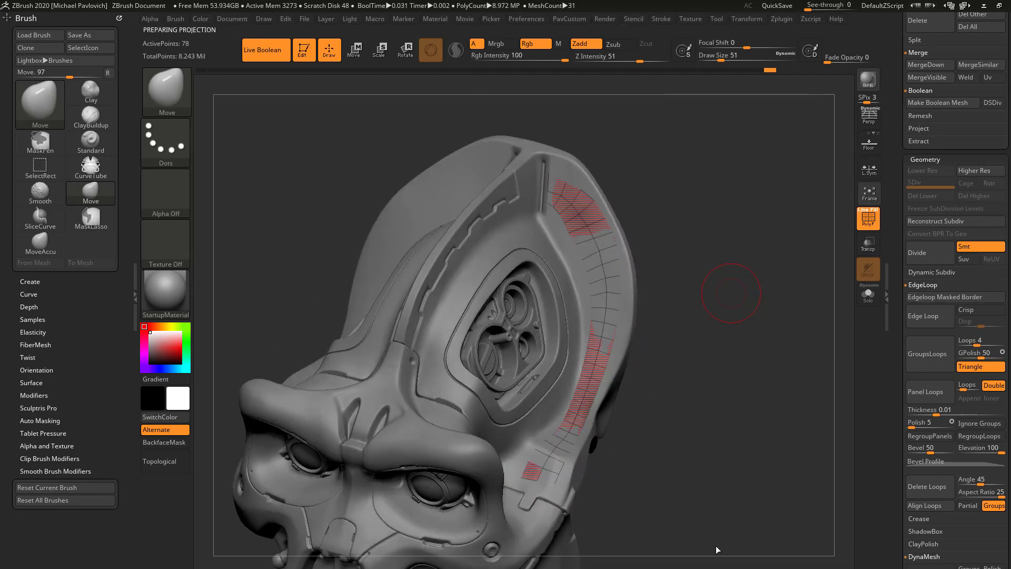
pyautogui.moveTo(757, 338)
pyautogui.mouseDown(button='right')
pyautogui.moveTo(726, 317)
pyautogui.moveTo(754, 336)
pyautogui.mouseUp(button='right')
# Step: Solo the band and split it lengthwise into two polygroups using ZModeler's PolyGroup edge action
pyautogui.hotkey('shift', 's')
pyautogui.press('b')
pyautogui.press('z')
pyautogui.press('m')
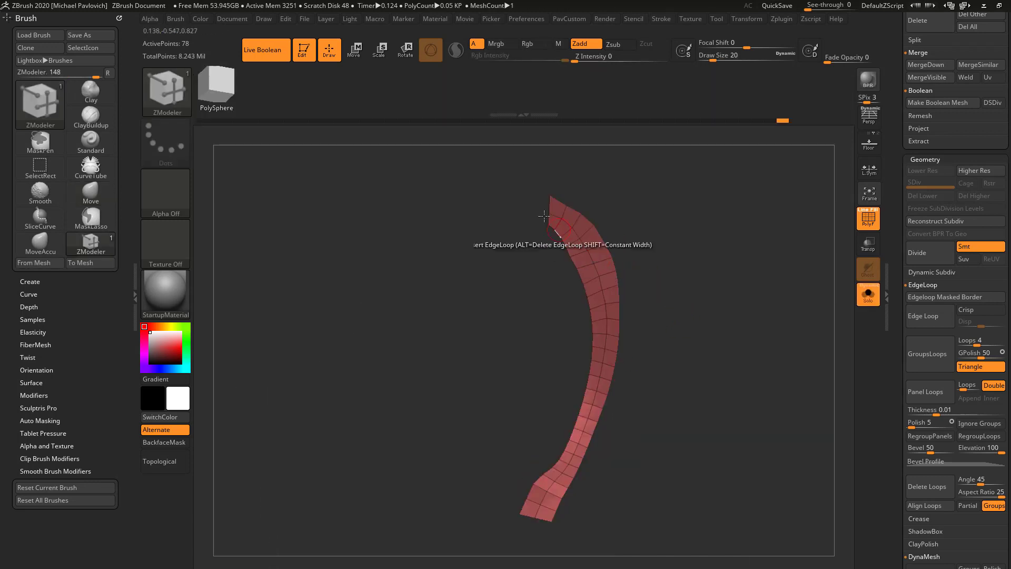
pyautogui.press('space')
pyautogui.click(585, 243)
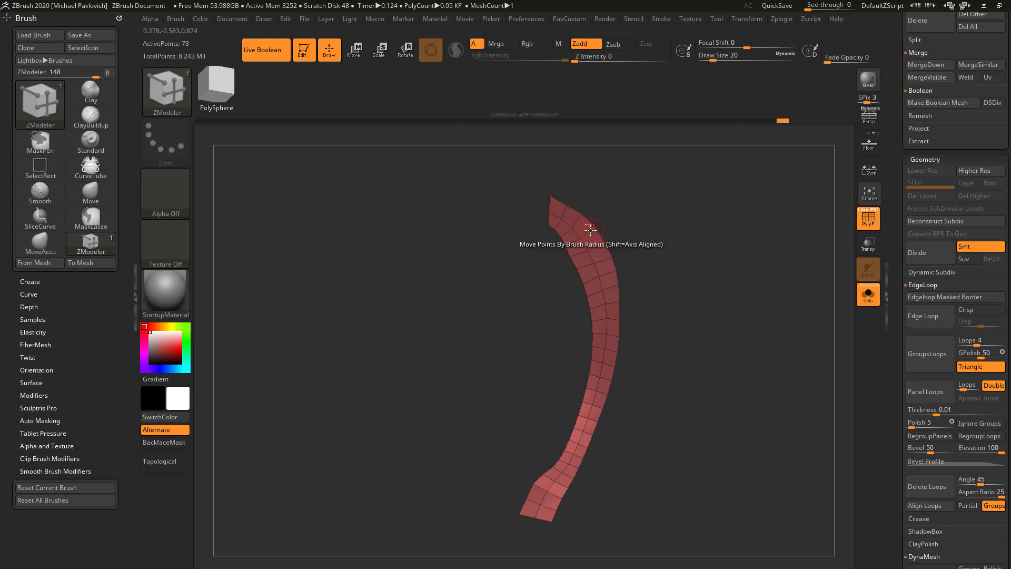
pyautogui.press('space')
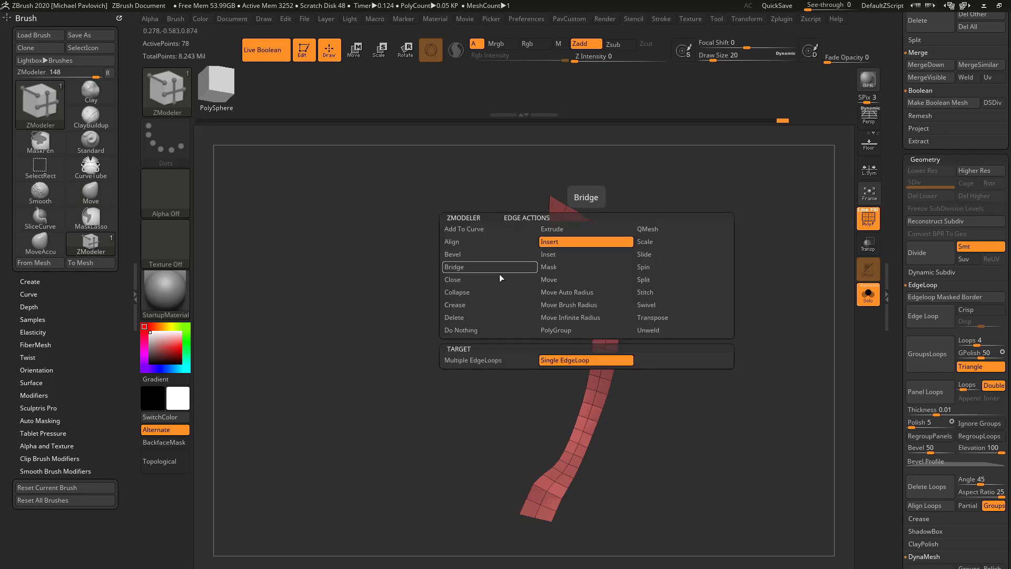
pyautogui.click(556, 330)
pyautogui.click(588, 232)
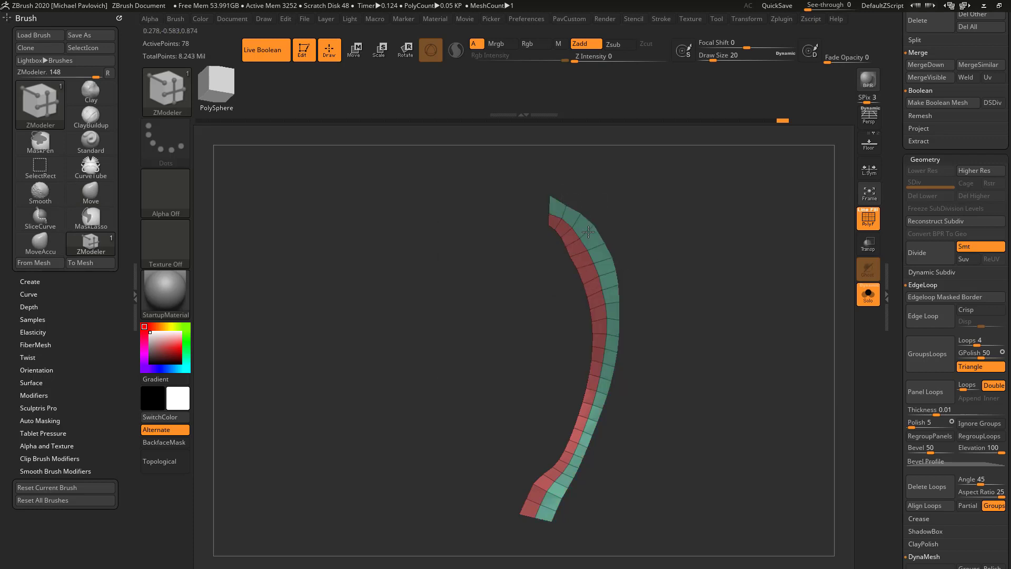
pyautogui.click(588, 232)
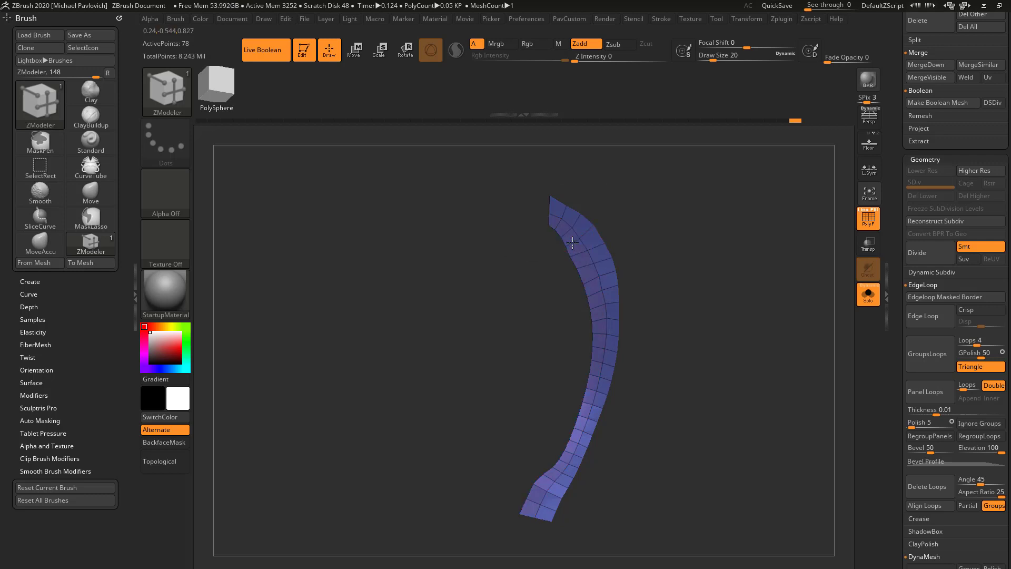
pyautogui.click(572, 243)
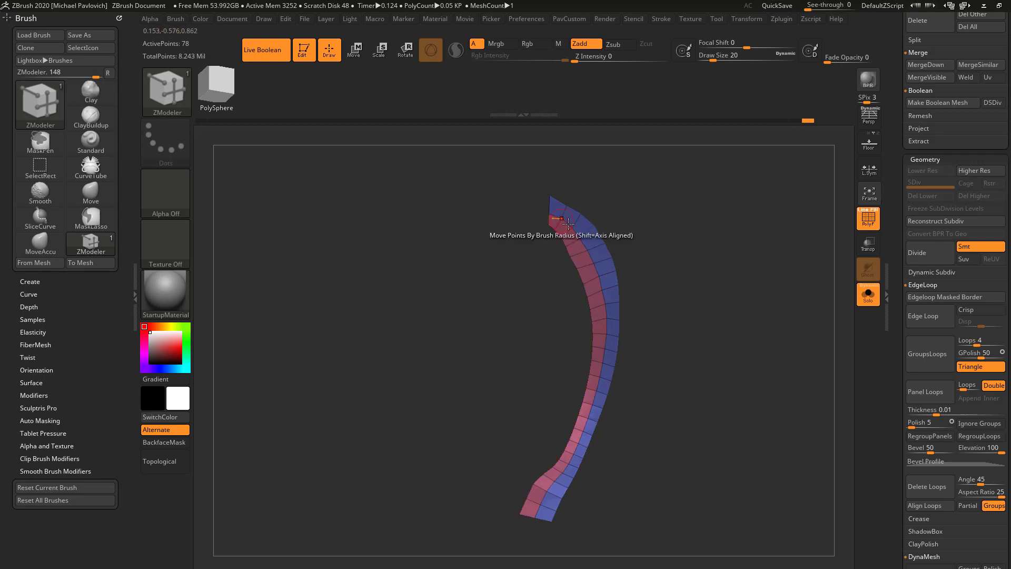
# Step: Frame the mesh with a curve along the border between the band's two polygroups
pyautogui.click(663, 19)
pyautogui.click(694, 318)
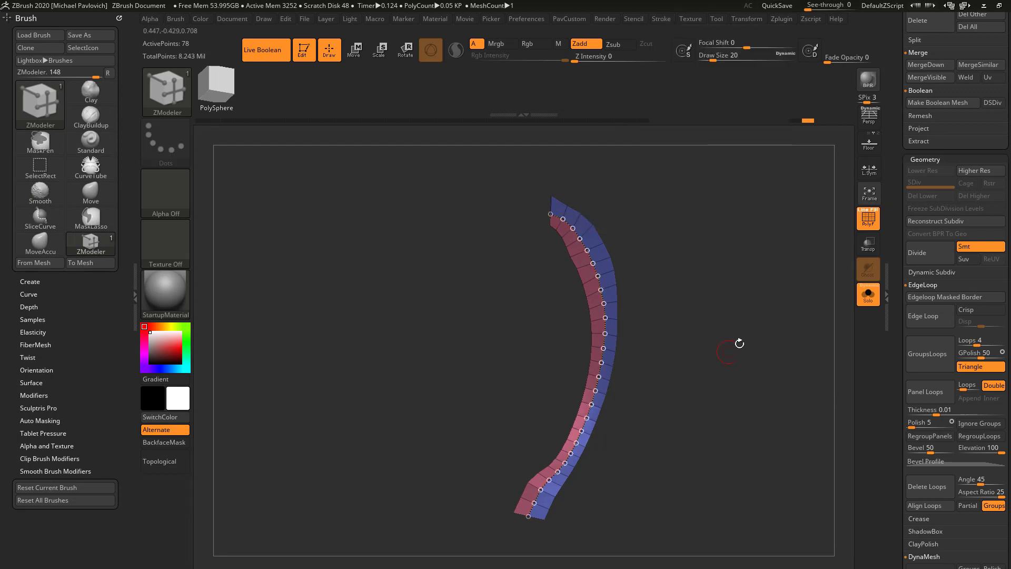
pyautogui.moveTo(740, 343); pyautogui.dragTo(730, 312)
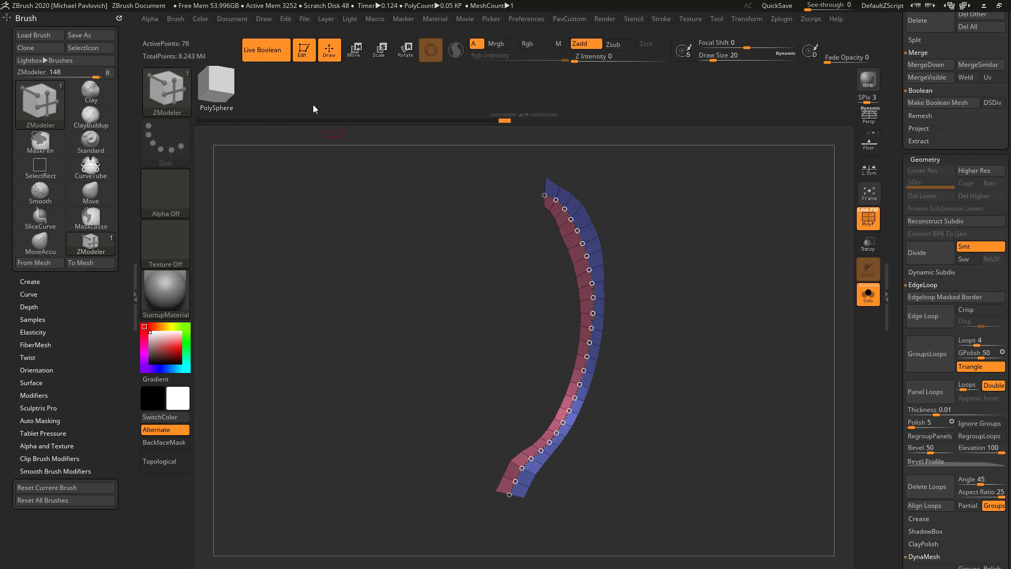
# Step: Turn off Live Boolean, clear the canvas, and place a new PolyMesh3D star in Edit mode
pyautogui.click(265, 56)
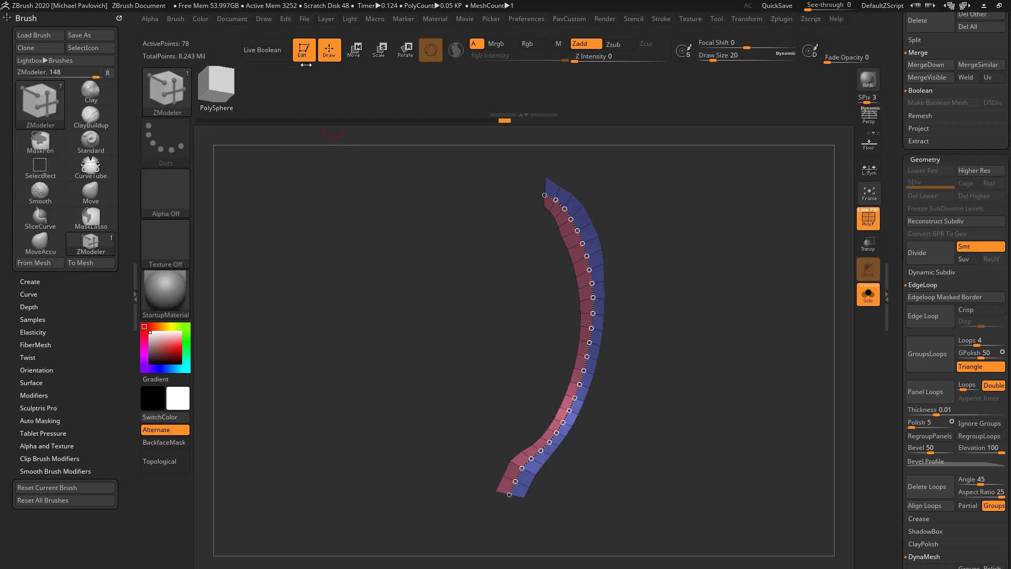
pyautogui.click(305, 59)
pyautogui.click(356, 84)
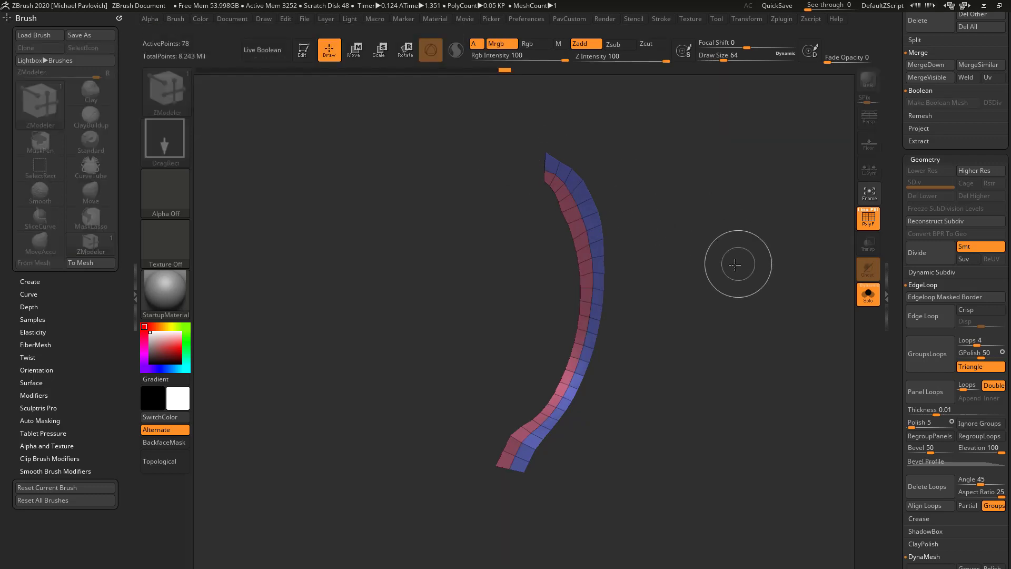
pyautogui.hotkey('ctrl', 'n')
pyautogui.scroll(10, 892, 200)
pyautogui.click(981, 167)
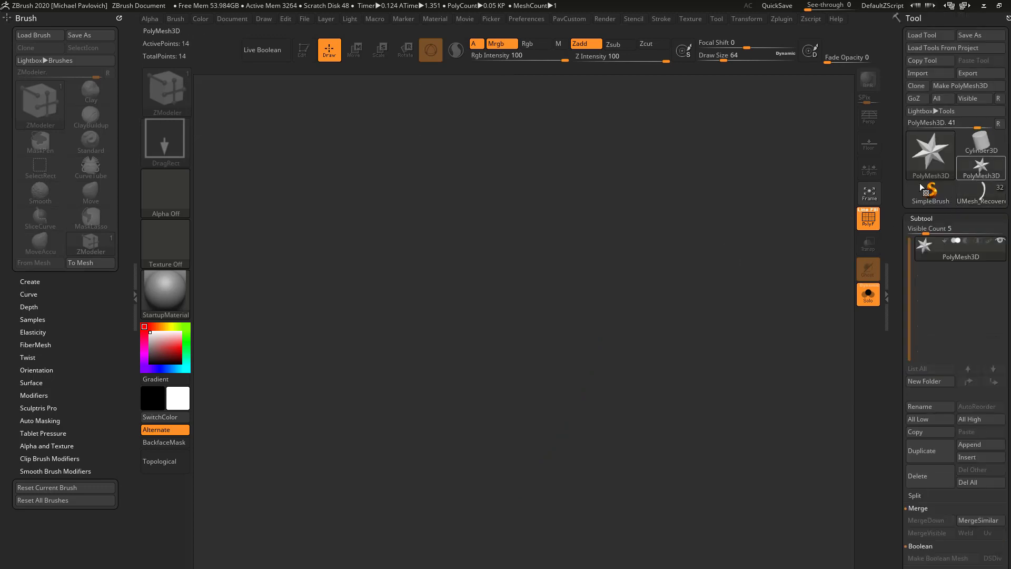
pyautogui.moveTo(461, 300); pyautogui.dragTo(415, 237)
pyautogui.click(311, 52)
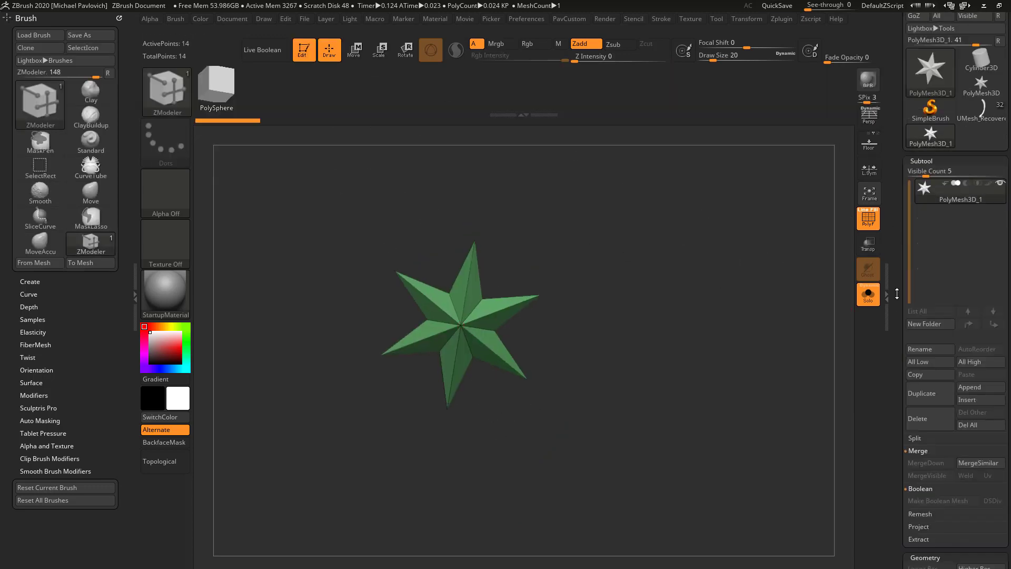
# Step: Initialize the star as a QCube with X, Y and Z resolution 2
pyautogui.moveTo(902, 448); pyautogui.dragTo(902, 374)
pyautogui.click(923, 456)
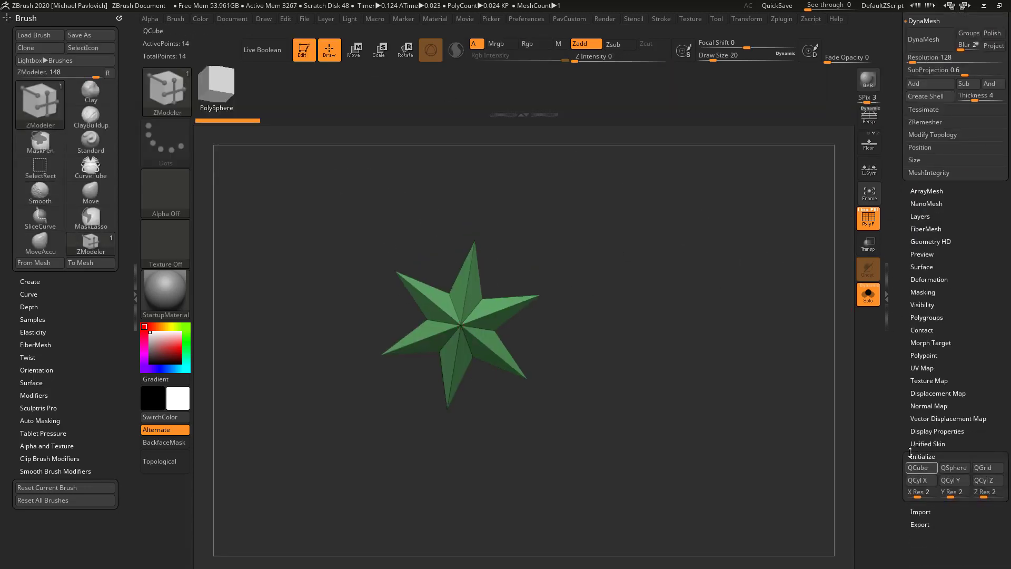
pyautogui.click(918, 467)
# Step: Bevel the cube's vertical middle edge loop with ZModeler's Bevel action on EdgeLoop Complete
pyautogui.moveTo(629, 273); pyautogui.dragTo(606, 295)
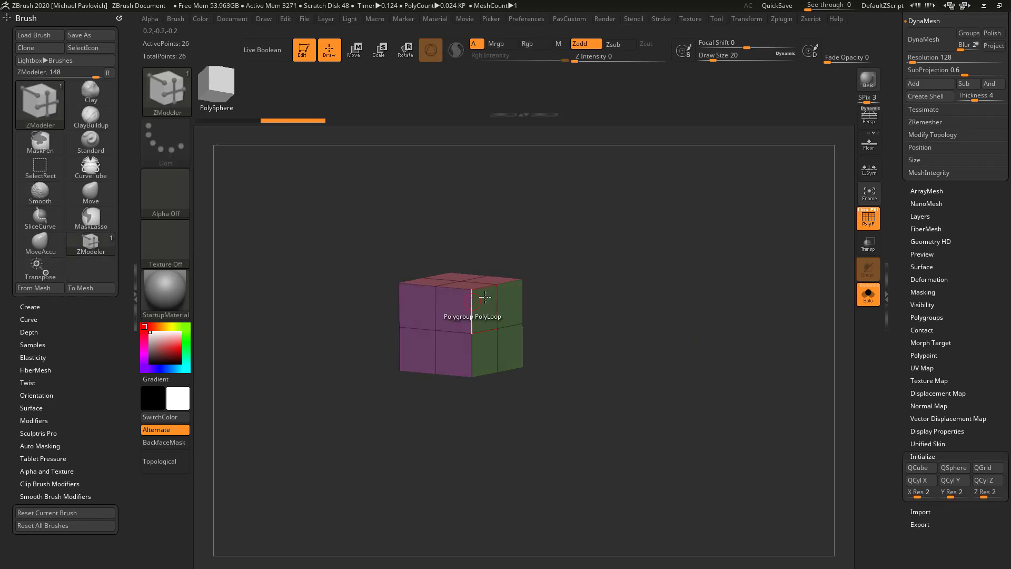
pyautogui.moveTo(548, 314); pyautogui.dragTo(549, 181)
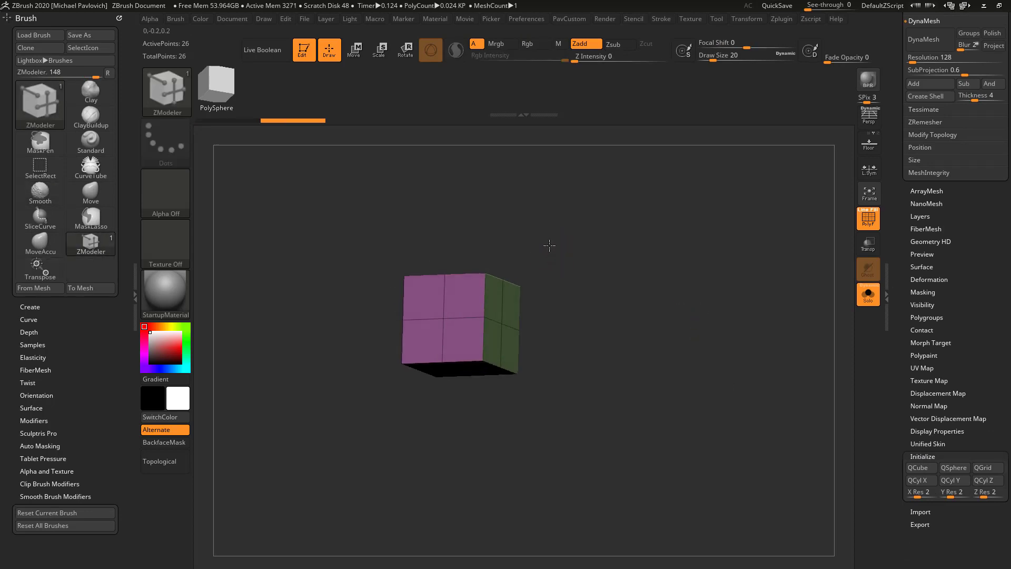
pyautogui.moveTo(569, 242)
pyautogui.mouseDown()
pyautogui.moveTo(585, 287)
pyautogui.moveTo(575, 245)
pyautogui.mouseUp()
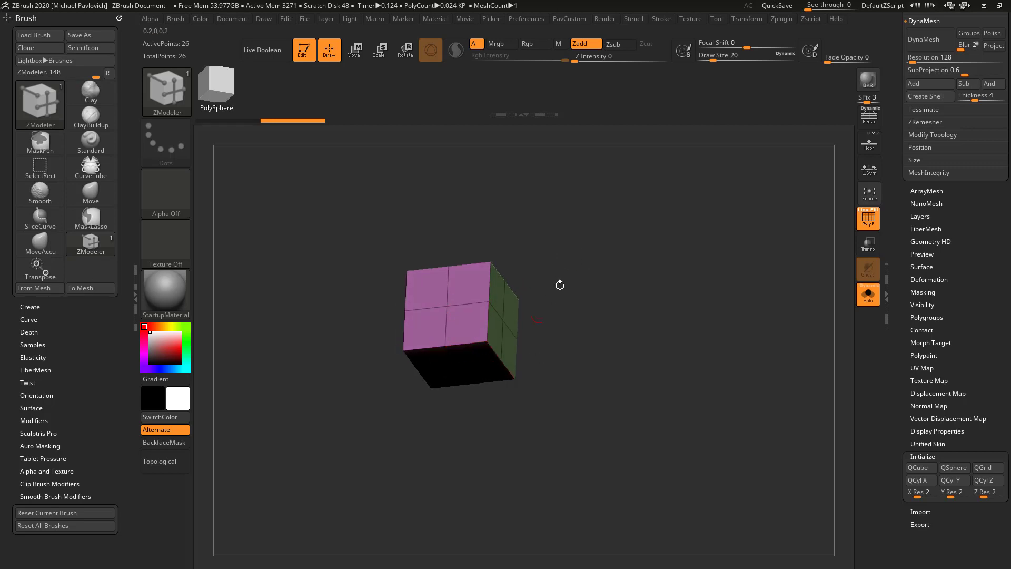
pyautogui.moveTo(560, 284); pyautogui.dragTo(576, 305)
pyautogui.press('space')
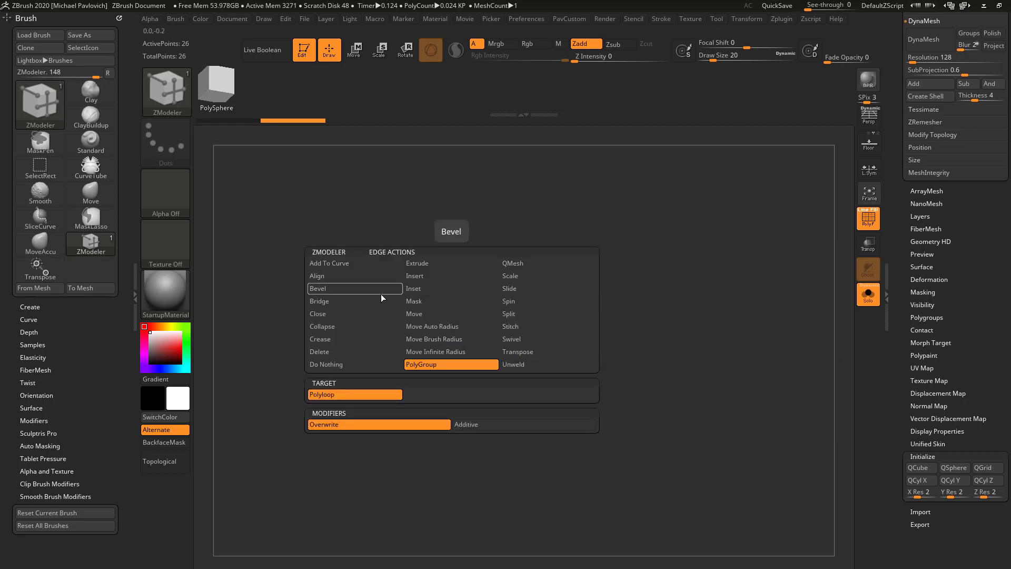
pyautogui.click(358, 291)
pyautogui.click(451, 395)
pyautogui.moveTo(464, 287)
pyautogui.mouseDown()
pyautogui.moveTo(456, 284)
pyautogui.moveTo(471, 282)
pyautogui.mouseUp()
# Step: Mask part of the beveled cube, move the unmasked points along the Y axis, and clear the mask
pyautogui.moveTo(492, 387)
pyautogui.keyDown('shift'); pyautogui.mouseDown()
pyautogui.moveTo(483, 413)
pyautogui.moveTo(435, 349)
pyautogui.mouseUp(); pyautogui.keyUp('shift')
pyautogui.keyDown('ctrl'); pyautogui.keyDown('alt'); pyautogui.moveTo(482, 407); pyautogui.dragTo(428, 348); pyautogui.keyUp('alt'); pyautogui.keyUp('ctrl')
pyautogui.moveTo(600, 342); pyautogui.dragTo(566, 295)
pyautogui.moveTo(569, 259)
pyautogui.keyDown('ctrl'); pyautogui.mouseDown()
pyautogui.moveTo(592, 317)
pyautogui.moveTo(485, 408)
pyautogui.moveTo(487, 369)
pyautogui.mouseUp(); pyautogui.keyUp('ctrl')
pyautogui.press('w')
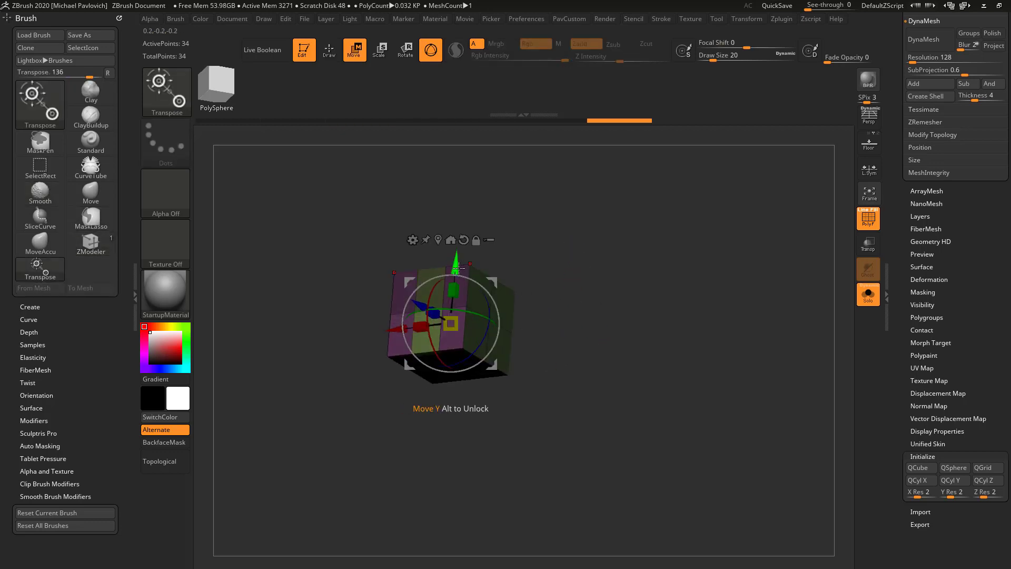
pyautogui.moveTo(458, 268); pyautogui.dragTo(452, 310)
pyautogui.keyDown('ctrl'); pyautogui.moveTo(569, 279); pyautogui.dragTo(582, 295); pyautogui.keyUp('ctrl')
# Step: Bevel the cube's horizontal middle edge loop with ZModeler to make three rows of faces
pyautogui.press('q')
pyautogui.moveTo(584, 294)
pyautogui.keyDown('shift'); pyautogui.mouseDown()
pyautogui.moveTo(594, 283)
pyautogui.moveTo(603, 310)
pyautogui.moveTo(585, 320)
pyautogui.moveTo(527, 317)
pyautogui.mouseUp(); pyautogui.keyUp('shift')
pyautogui.press('space')
pyautogui.click(411, 369)
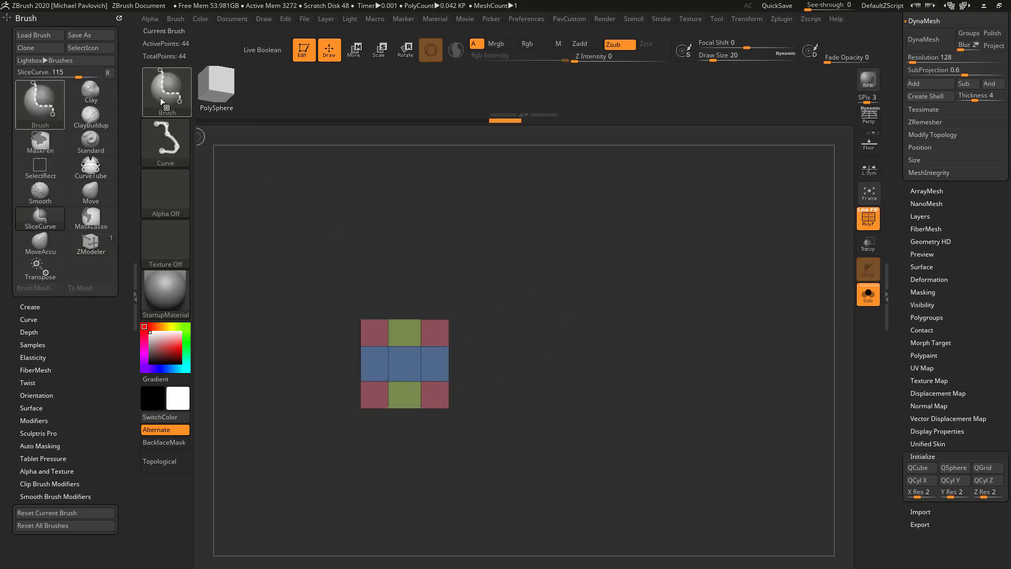
# Step: Isolate the cube's top and bottom rows in turn and give each its own polygroup, separate from the middle row
pyautogui.keyDown('ctrl'); pyautogui.keyDown('shift'); pyautogui.click(167, 89); pyautogui.keyUp('shift'); pyautogui.keyUp('ctrl')
pyautogui.click(252, 117)
pyautogui.keyDown('ctrl'); pyautogui.keyDown('shift'); pyautogui.moveTo(246, 226); pyautogui.dragTo(537, 352); pyautogui.keyUp('shift'); pyautogui.keyUp('ctrl')
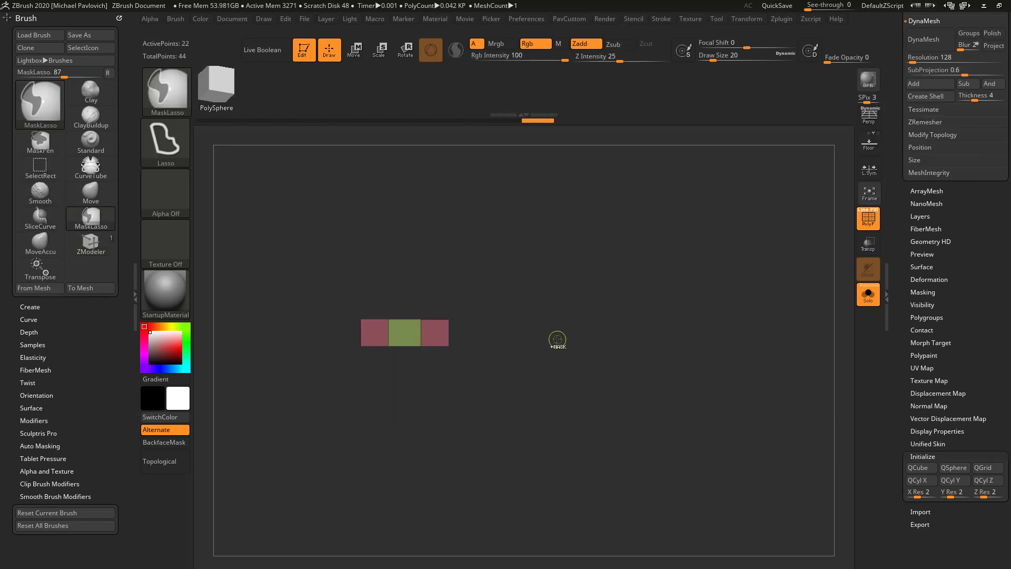
pyautogui.keyDown('ctrl'); pyautogui.keyDown('shift'); pyautogui.click(548, 340); pyautogui.keyUp('shift'); pyautogui.keyUp('ctrl')
pyautogui.keyDown('ctrl'); pyautogui.keyDown('shift'); pyautogui.moveTo(522, 451); pyautogui.dragTo(342, 370); pyautogui.keyUp('shift'); pyautogui.keyUp('ctrl')
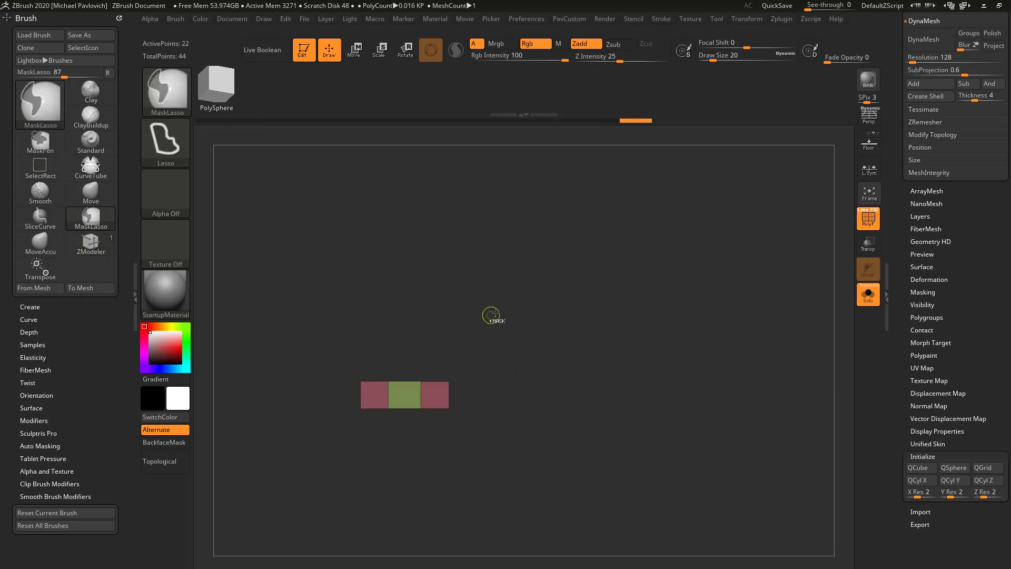
pyautogui.keyDown('ctrl'); pyautogui.keyDown('shift'); pyautogui.click(518, 311); pyautogui.keyUp('shift'); pyautogui.keyUp('ctrl')
pyautogui.moveTo(571, 293)
pyautogui.mouseDown()
pyautogui.moveTo(499, 291)
pyautogui.moveTo(537, 253)
pyautogui.moveTo(625, 264)
pyautogui.moveTo(587, 296)
pyautogui.moveTo(675, 256)
pyautogui.mouseUp()
pyautogui.moveTo(626, 316); pyautogui.dragTo(599, 315)
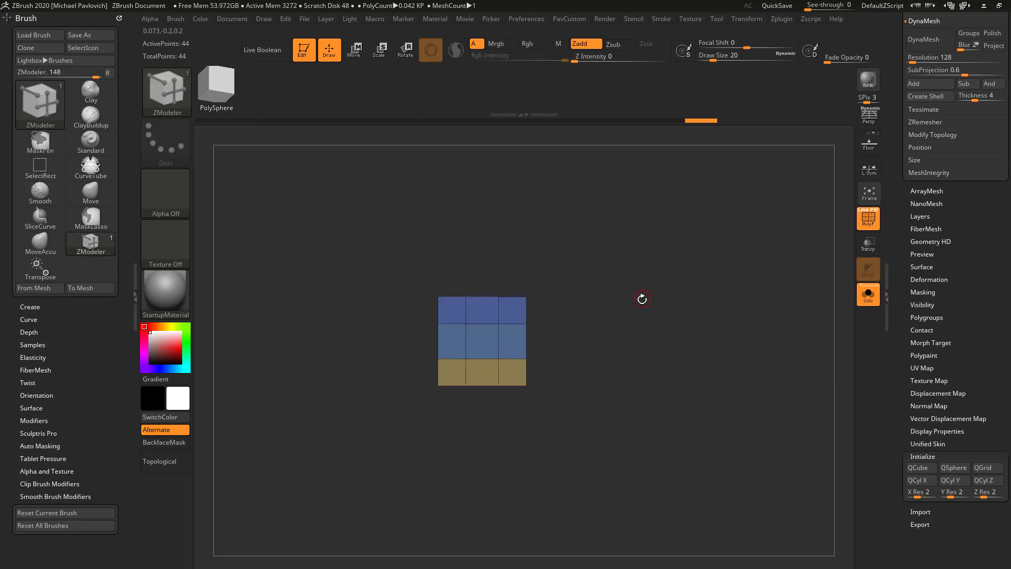
# Step: Create a new InsertMesh brush from the three-polygroup cube
pyautogui.press('b')
pyautogui.click(464, 558)
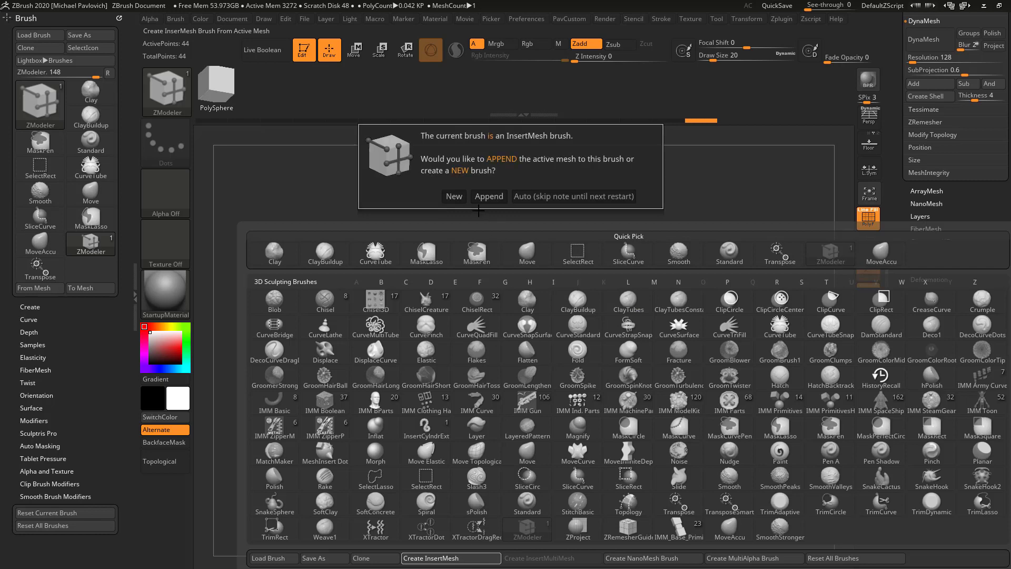
pyautogui.click(454, 197)
pyautogui.moveTo(532, 244)
pyautogui.mouseDown()
pyautogui.moveTo(543, 381)
pyautogui.moveTo(634, 320)
pyautogui.moveTo(564, 306)
pyautogui.moveTo(553, 322)
pyautogui.moveTo(654, 305)
pyautogui.moveTo(694, 262)
pyautogui.moveTo(640, 273)
pyautogui.mouseUp()
pyautogui.press('ctrl')
pyautogui.hotkey('ctrl', 'z')
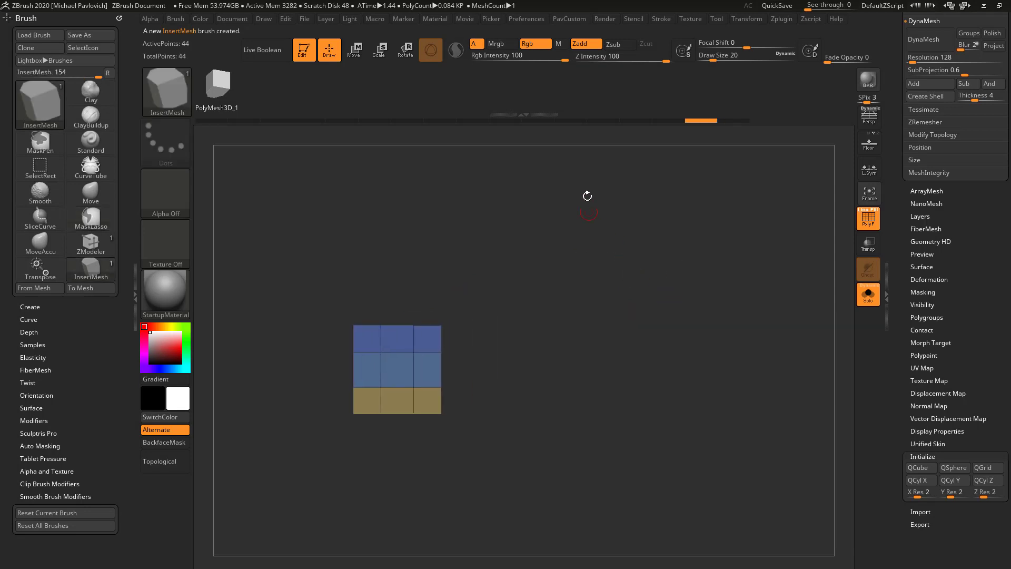
# Step: Turn on Curve Mode for the InsertMesh brush and draw a winding test curve starting on the cube
pyautogui.click(661, 19)
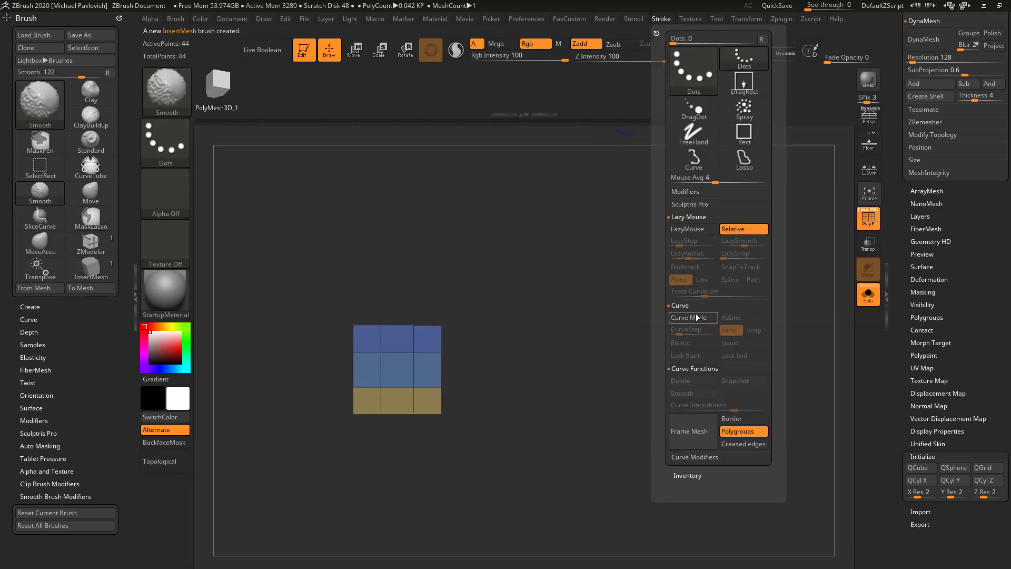
pyautogui.click(699, 321)
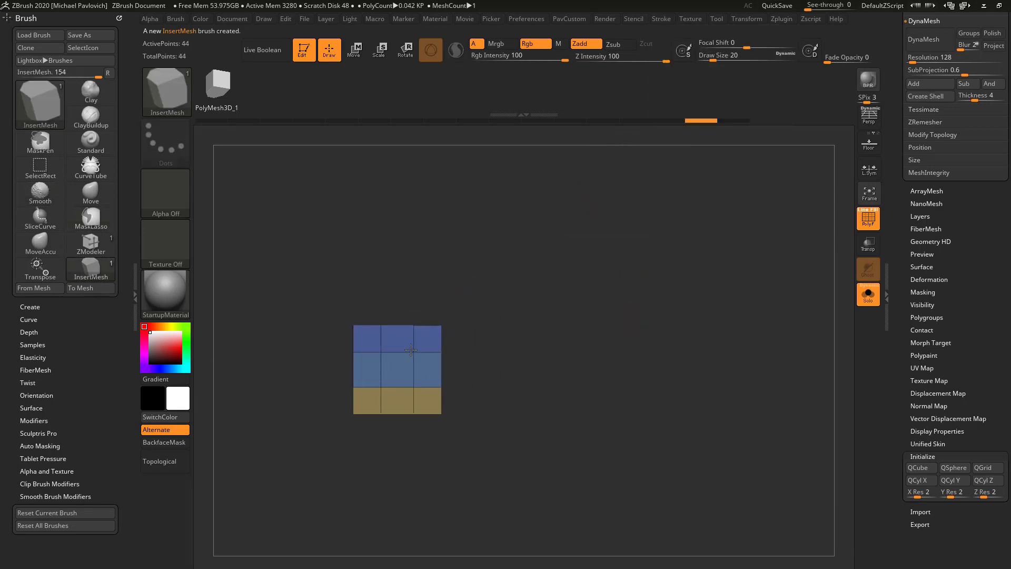
pyautogui.moveTo(524, 284); pyautogui.dragTo(667, 166)
pyautogui.keyDown('ctrl'); pyautogui.moveTo(577, 330); pyautogui.dragTo(692, 247, button='right'); pyautogui.keyUp('ctrl')
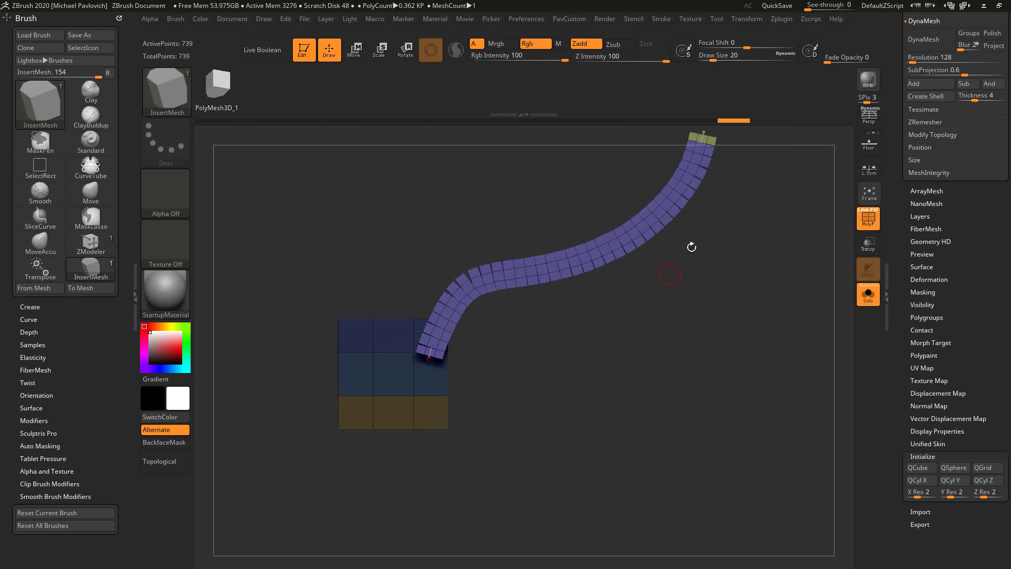
# Step: Enable Weld Points alongside Tri Parts in the brush modifiers and reshape the test tube into a hook
pyautogui.click(42, 422)
pyautogui.scroll(-5, 58, 342)
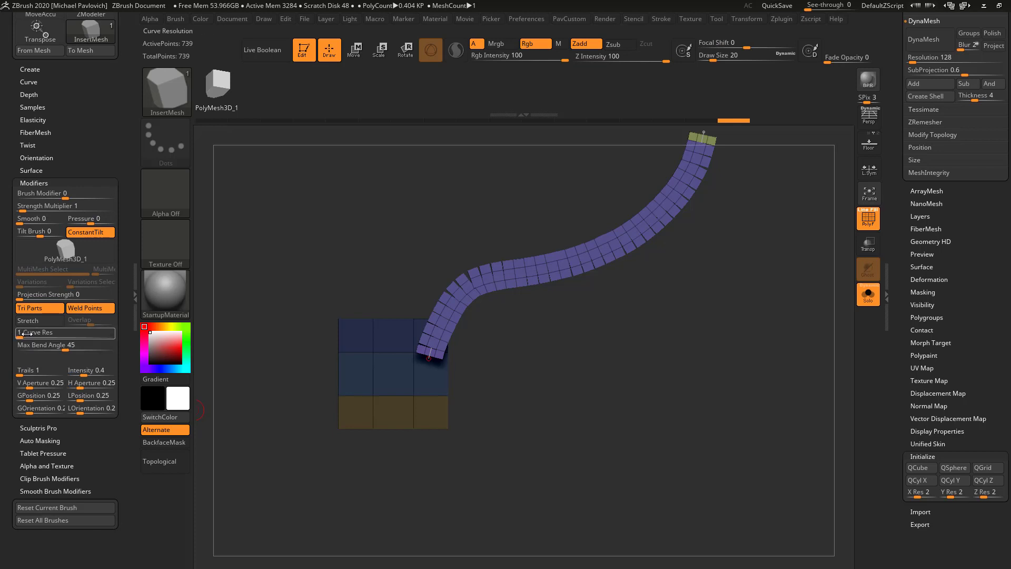
pyautogui.moveTo(655, 218)
pyautogui.mouseDown()
pyautogui.moveTo(679, 232)
pyautogui.moveTo(649, 196)
pyautogui.moveTo(559, 183)
pyautogui.moveTo(679, 346)
pyautogui.moveTo(668, 221)
pyautogui.moveTo(627, 204)
pyautogui.moveTo(659, 242)
pyautogui.moveTo(584, 329)
pyautogui.moveTo(623, 289)
pyautogui.moveTo(610, 267)
pyautogui.moveTo(566, 469)
pyautogui.moveTo(573, 444)
pyautogui.moveTo(613, 431)
pyautogui.moveTo(621, 355)
pyautogui.mouseUp()
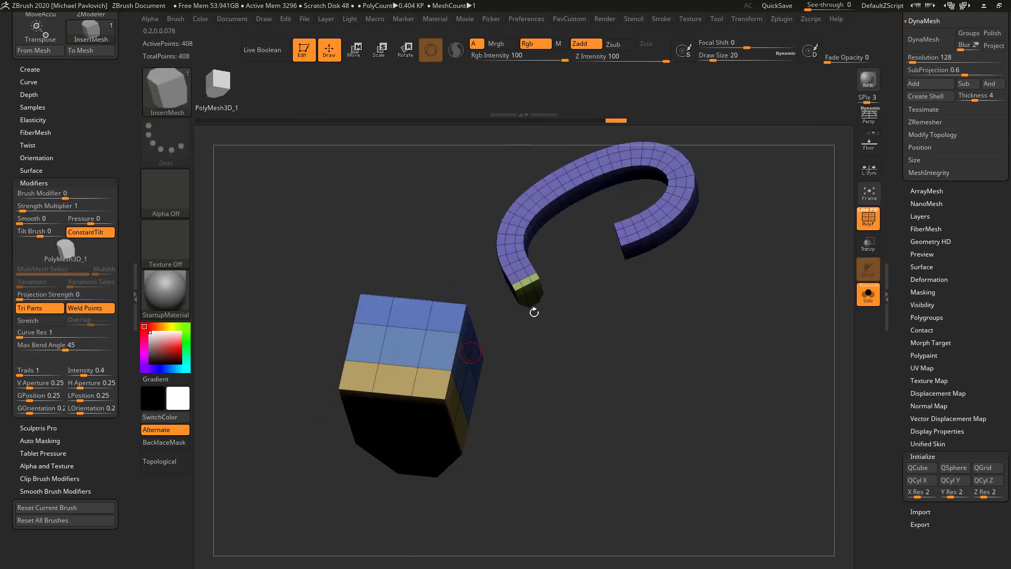
# Step: Undo the test curve insertions back to the plain cube
pyautogui.hotkey('ctrl', 'z')
pyautogui.hotkey('ctrl', 'z')
pyautogui.hotkey('ctrl', 'z')
pyautogui.hotkey('ctrl', 'z')
pyautogui.hotkey('ctrl', 'z')
pyautogui.hotkey('ctrl', 'z')
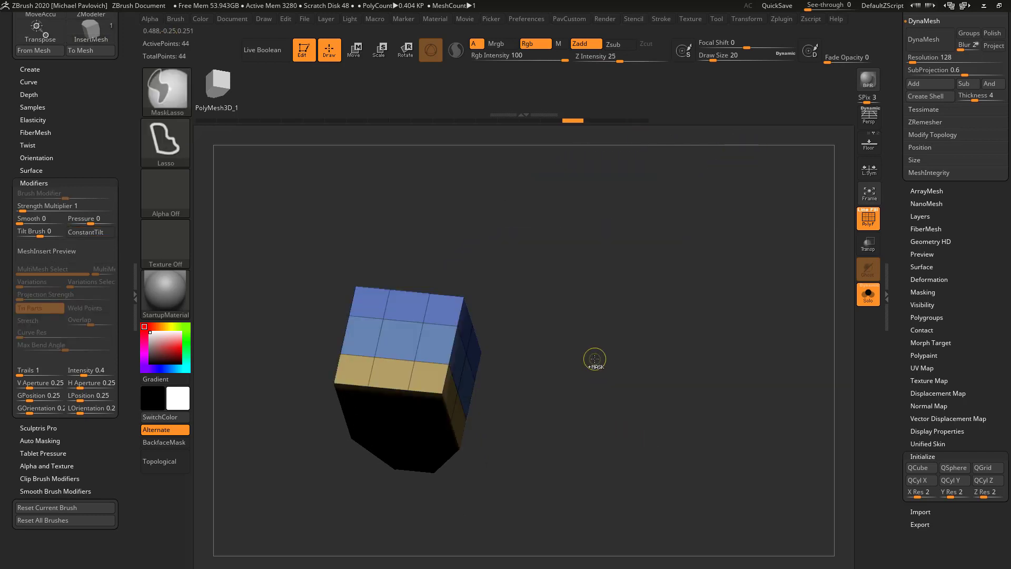
# Step: Crease the cube's edge loops, setting ZModeler's edge action to Crease with the EdgeLoop Partial target
pyautogui.moveTo(566, 354); pyautogui.dragTo(586, 284)
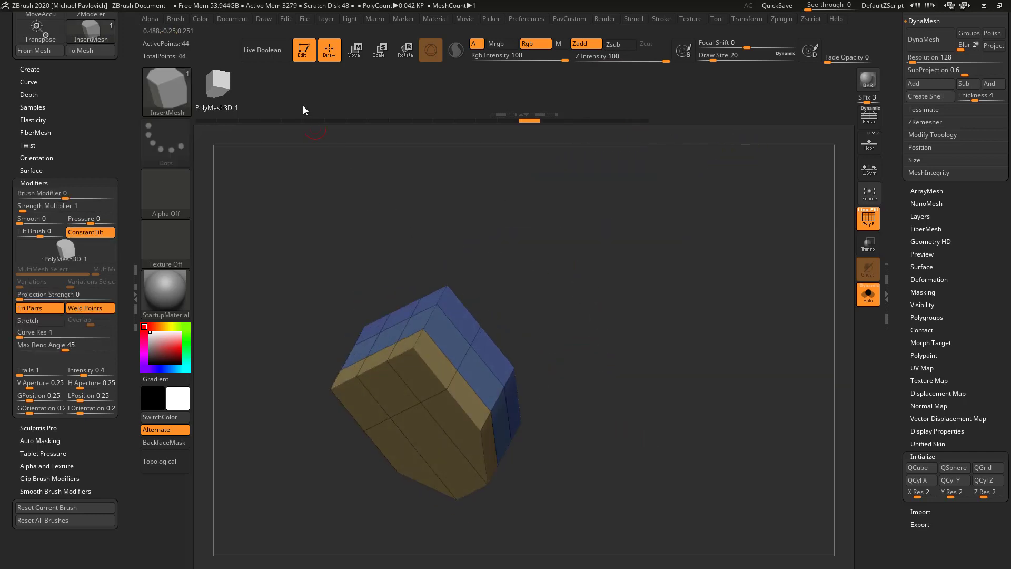
pyautogui.scroll(6, 919, 199)
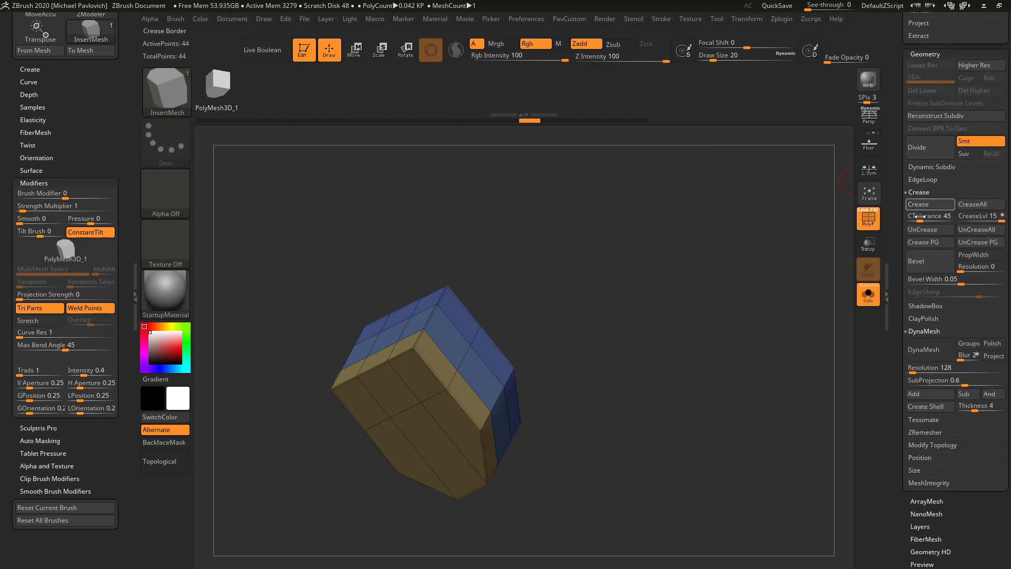
pyautogui.moveTo(742, 265)
pyautogui.mouseDown()
pyautogui.moveTo(706, 244)
pyautogui.moveTo(648, 299)
pyautogui.mouseUp()
pyautogui.press('b')
pyautogui.press('z')
pyautogui.press('m')
pyautogui.press('space')
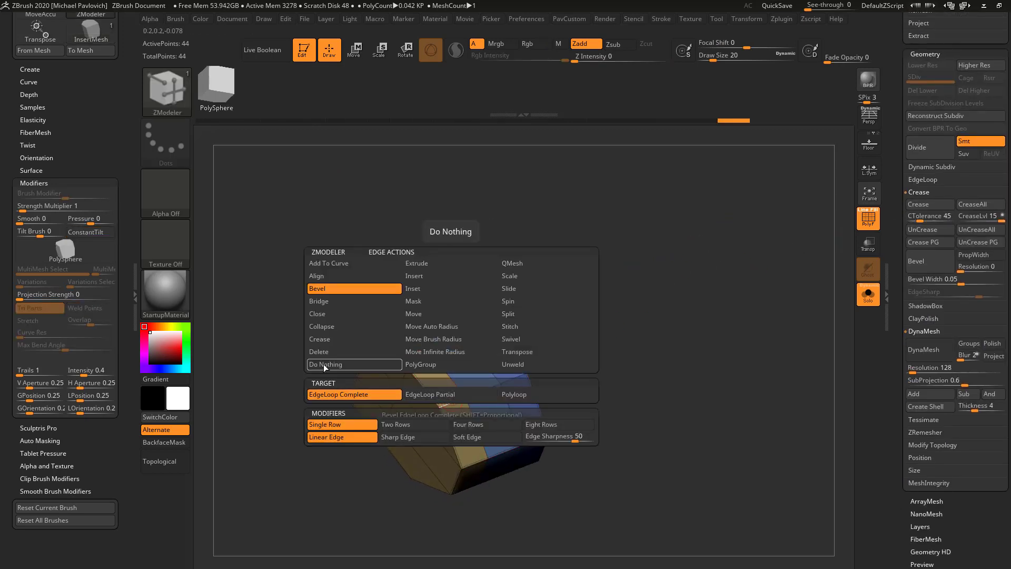
pyautogui.click(327, 340)
pyautogui.click(414, 396)
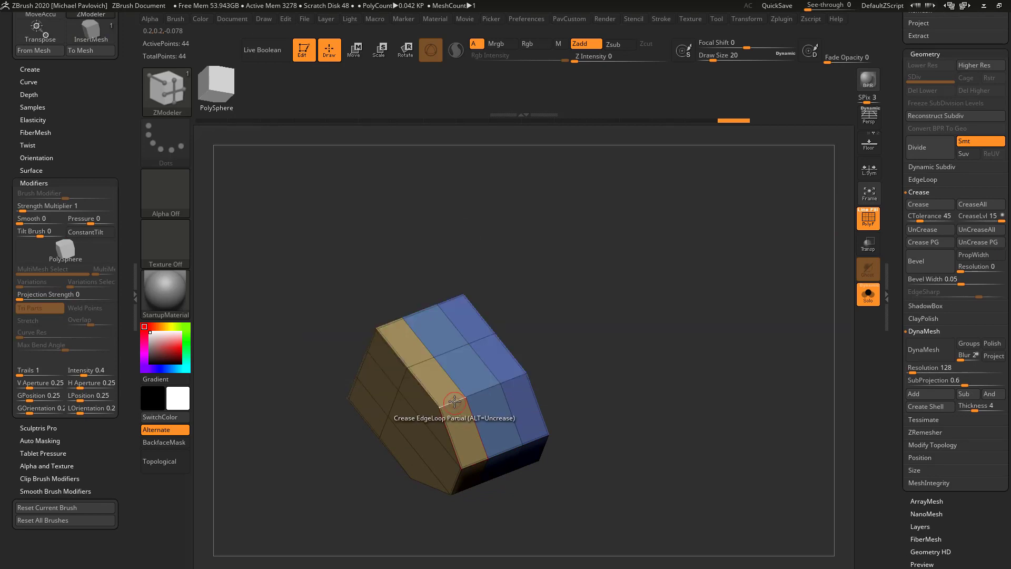
pyautogui.moveTo(583, 359); pyautogui.dragTo(654, 322)
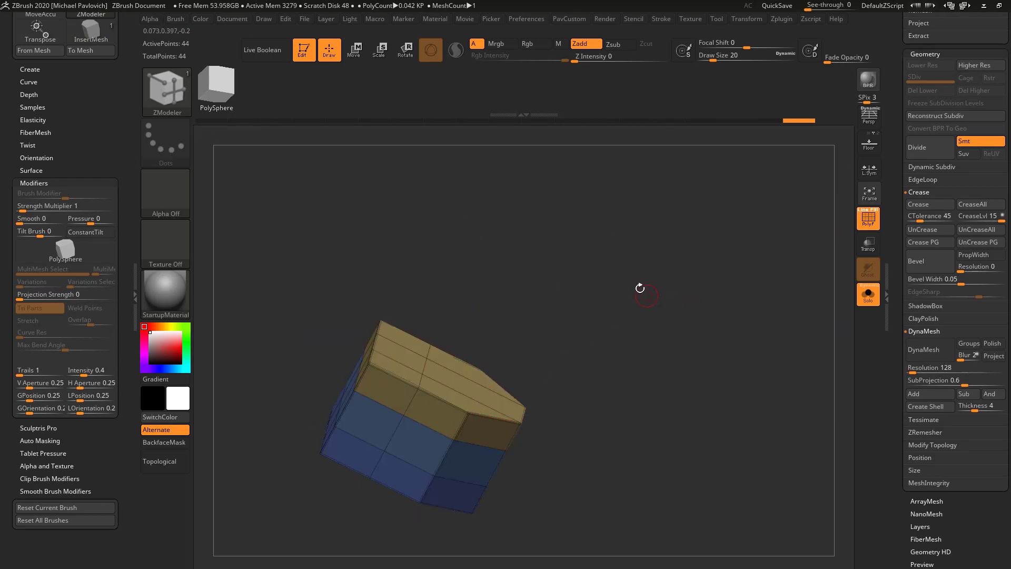
# Step: Turn on Dynamic Subdivision smoothing for the creased cube
pyautogui.press('d')
pyautogui.click(600, 189)
pyautogui.moveTo(646, 244); pyautogui.dragTo(595, 264)
# Step: Append the creased, subdivided cube to the existing InsertMesh brush as a second mesh
pyautogui.press('b')
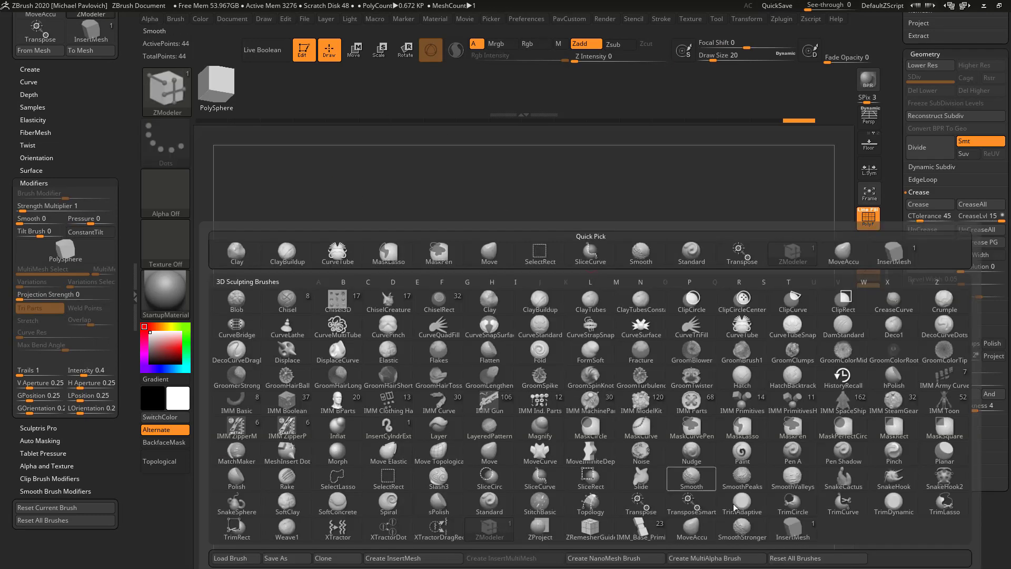
pyautogui.click(805, 515)
pyautogui.press('b')
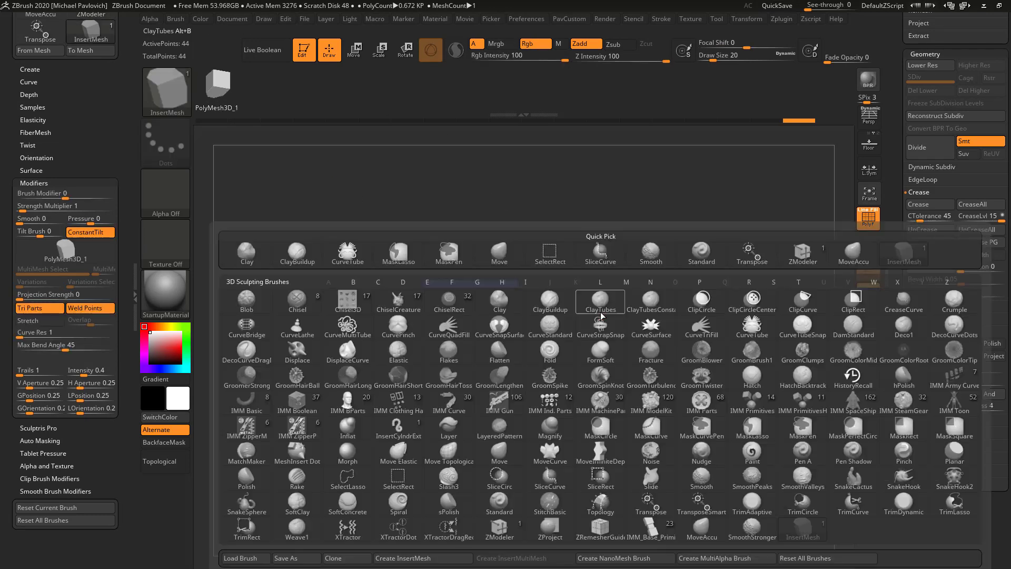
pyautogui.click(424, 558)
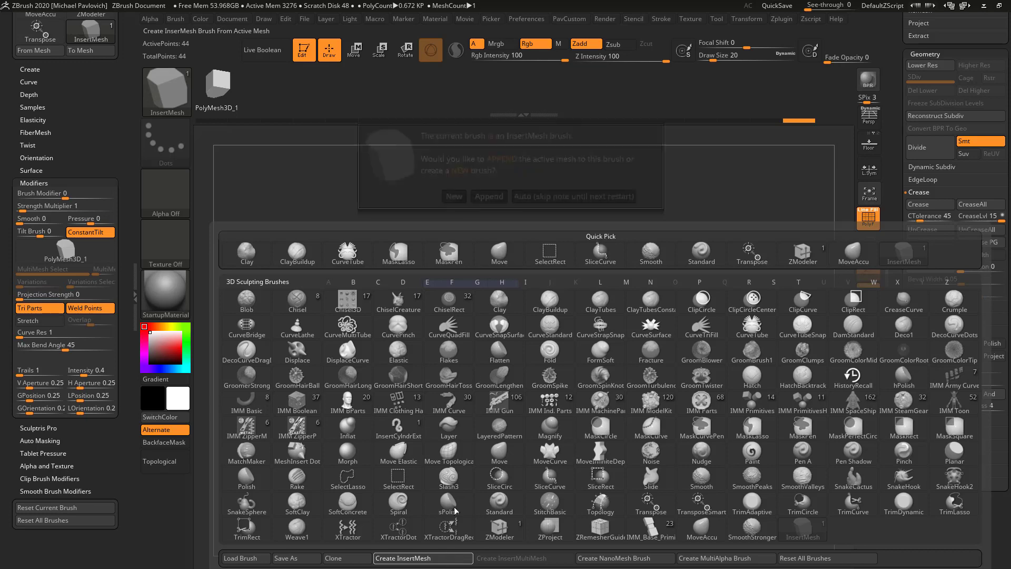
pyautogui.click(482, 197)
pyautogui.click(455, 564)
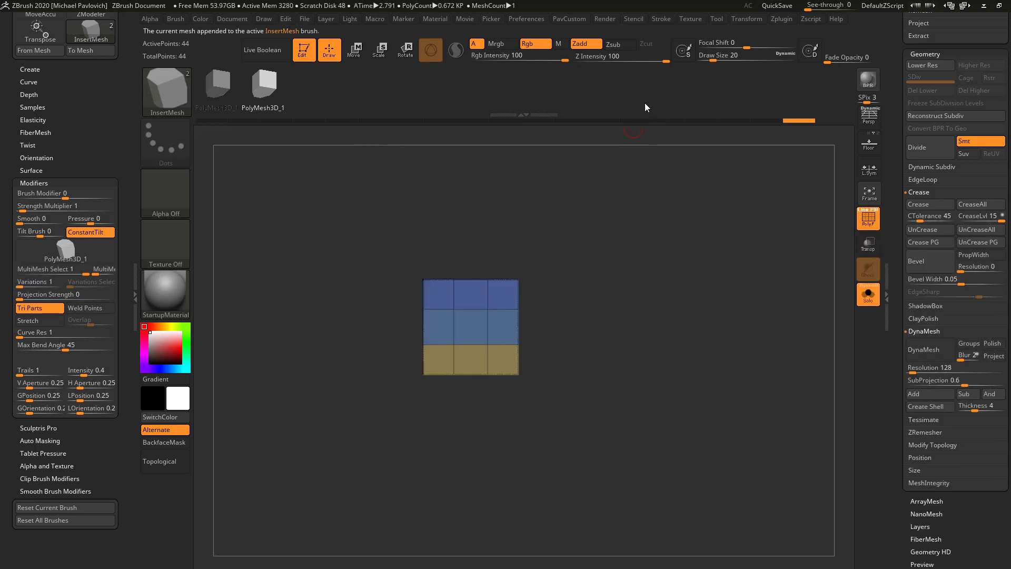
# Step: Enable curve drawing and Weld Points for the appended mesh, and draw a hooked test tube at draw size 56
pyautogui.click(659, 20)
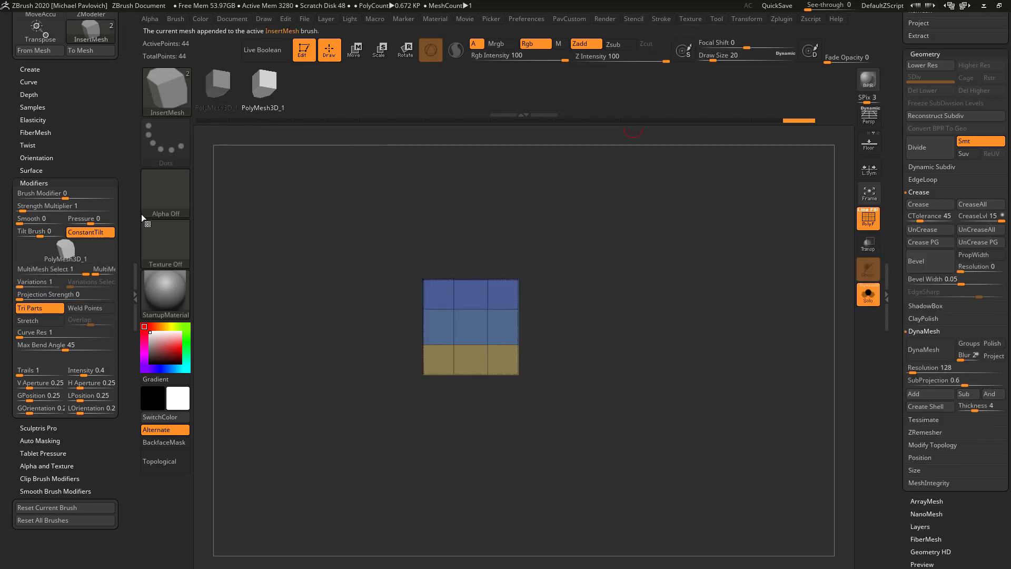
pyautogui.moveTo(598, 267)
pyautogui.keyDown('alt'); pyautogui.mouseDown()
pyautogui.moveTo(531, 299)
pyautogui.moveTo(487, 286)
pyautogui.moveTo(444, 314)
pyautogui.moveTo(499, 284)
pyautogui.moveTo(495, 308)
pyautogui.moveTo(541, 315)
pyautogui.moveTo(634, 218)
pyautogui.moveTo(467, 233)
pyautogui.moveTo(435, 256)
pyautogui.mouseUp(); pyautogui.keyUp('alt')
pyautogui.press('s')
pyautogui.click(568, 260)
pyautogui.moveTo(674, 258); pyautogui.dragTo(649, 257)
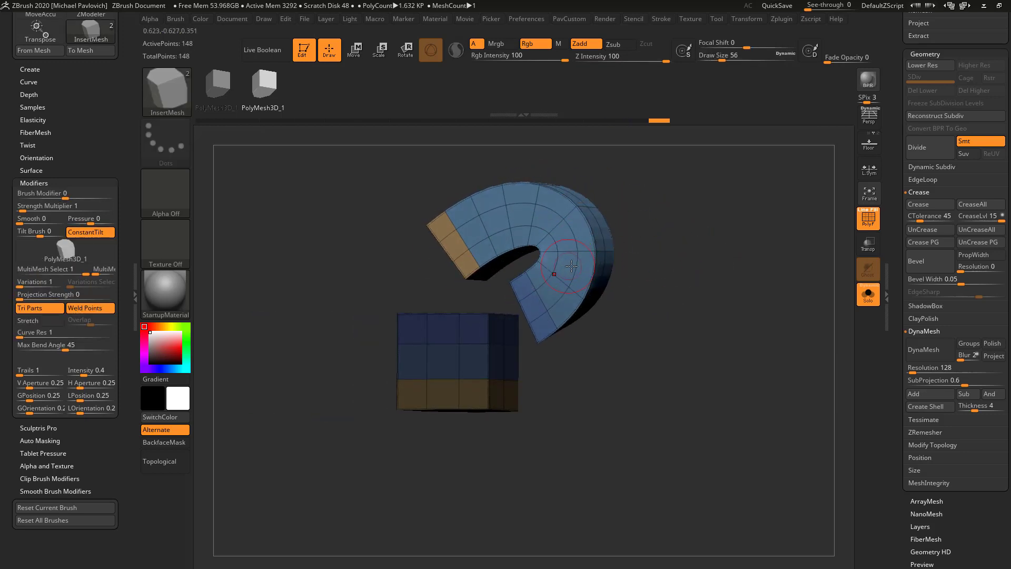
# Step: Draw a second curved test tube beside the cube at draw size 35
pyautogui.moveTo(710, 264); pyautogui.dragTo(709, 263)
pyautogui.moveTo(768, 323); pyautogui.dragTo(668, 251)
pyautogui.moveTo(709, 312); pyautogui.dragTo(795, 274)
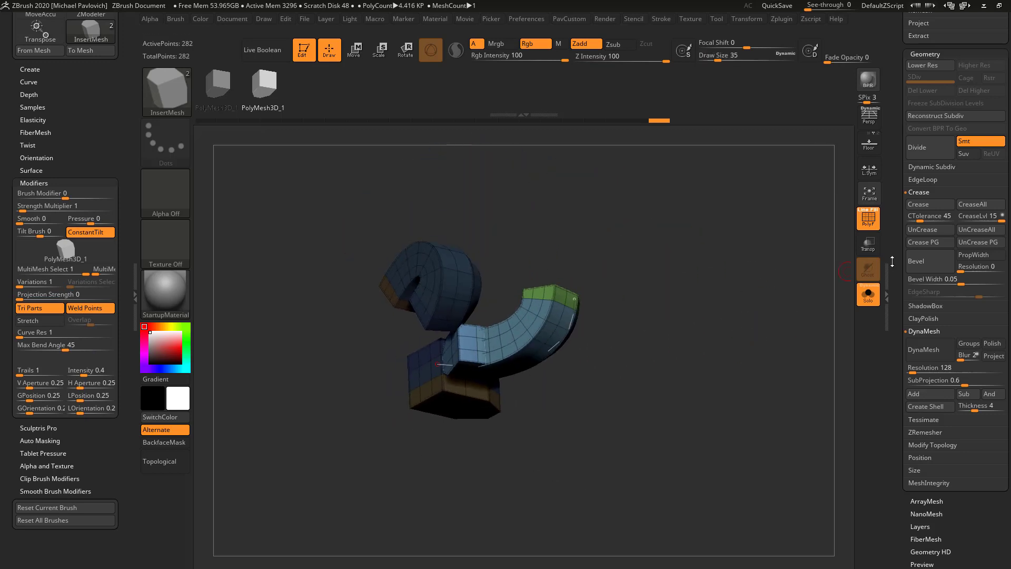
# Step: Switch back to the UMesh_Recovered_Tool1 tool containing the skull and its two-polygroup band
pyautogui.click(978, 195)
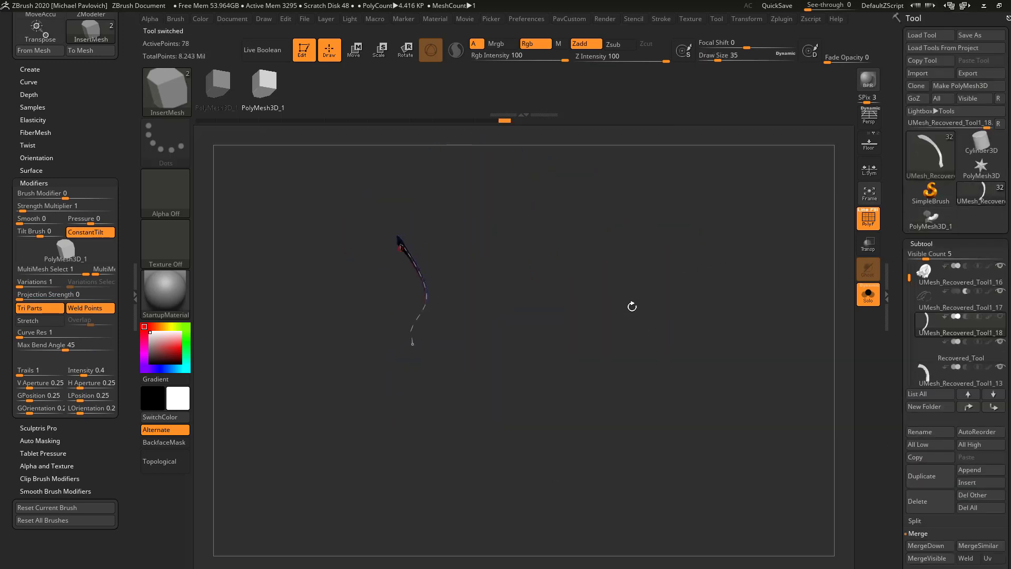
# Step: Try applying the tube mesh along the isolated band's polygroup border at draw size 27
pyautogui.moveTo(632, 307); pyautogui.dragTo(656, 302)
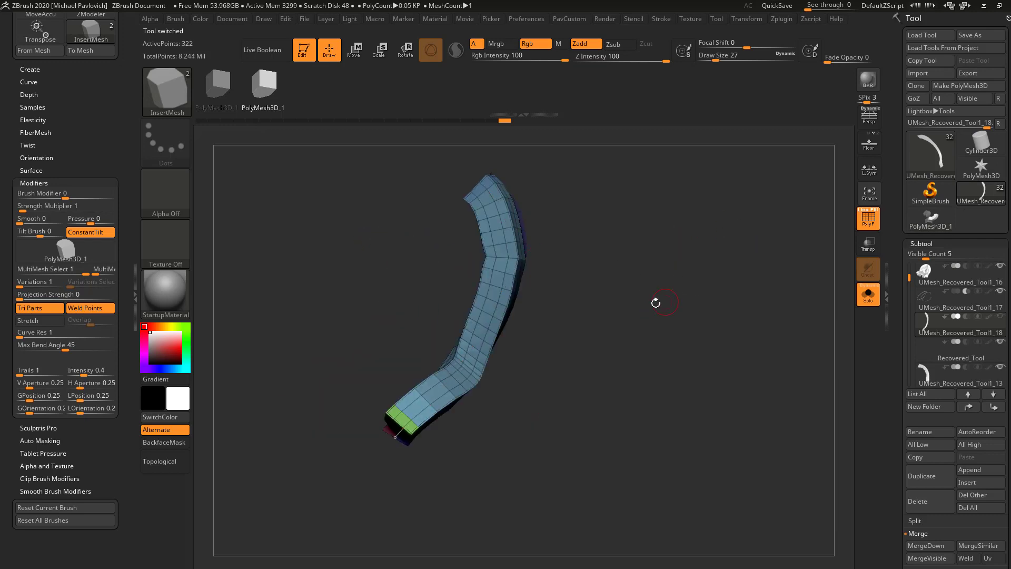
pyautogui.hotkey('ctrl', 'z')
pyautogui.press('s')
pyautogui.moveTo(568, 300); pyautogui.dragTo(571, 300)
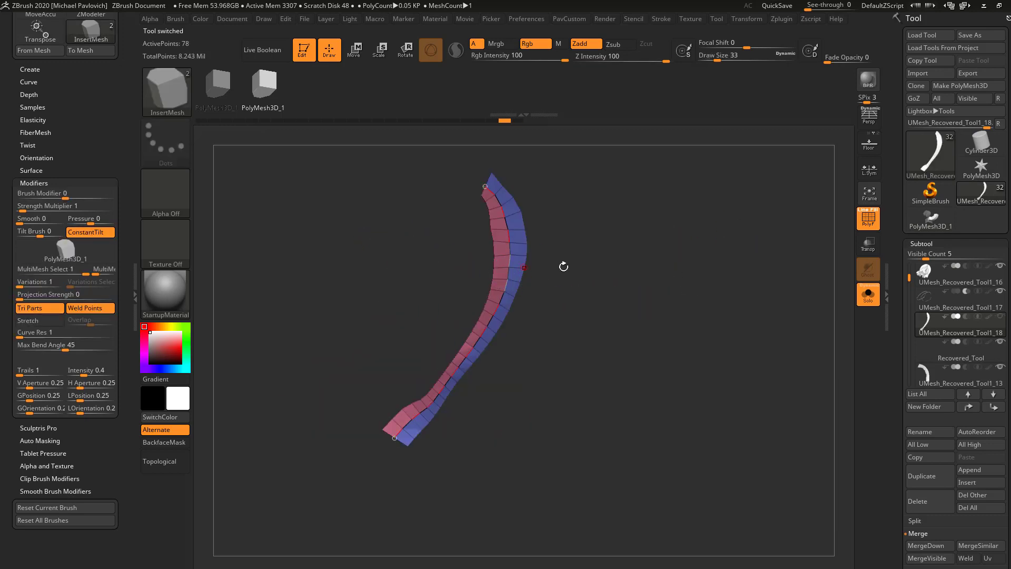
pyautogui.click(511, 275)
# Step: Show the whole skull and apply the tube along the band's polygroup border at draw size 3
pyautogui.click(865, 294)
pyautogui.moveTo(724, 338)
pyautogui.mouseDown()
pyautogui.moveTo(700, 270)
pyautogui.moveTo(735, 281)
pyautogui.moveTo(648, 280)
pyautogui.moveTo(639, 266)
pyautogui.mouseUp()
pyautogui.hotkey('ctrl', 'z')
pyautogui.press('s')
pyautogui.click(564, 268)
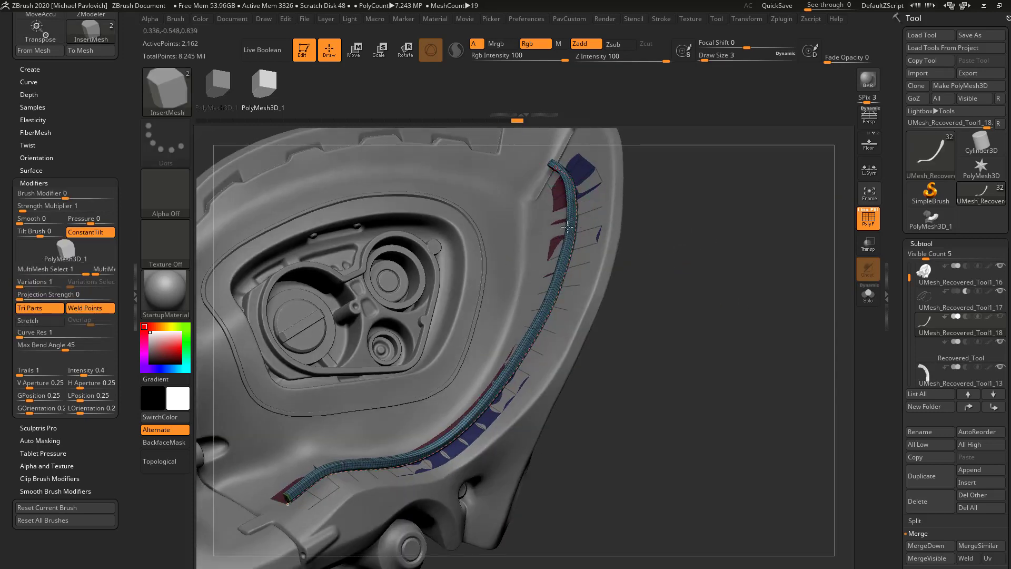
# Step: Set the InsertMesh brush's Imbed depth to 0 and re-apply the tube along the border curve
pyautogui.click(32, 94)
pyautogui.click(87, 104)
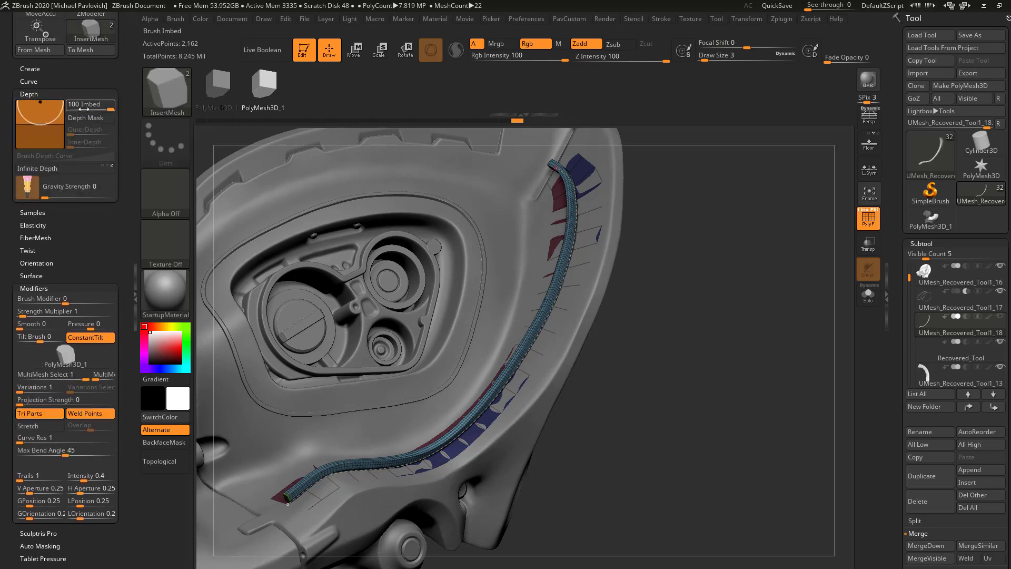
pyautogui.write('0')
pyautogui.press('Return')
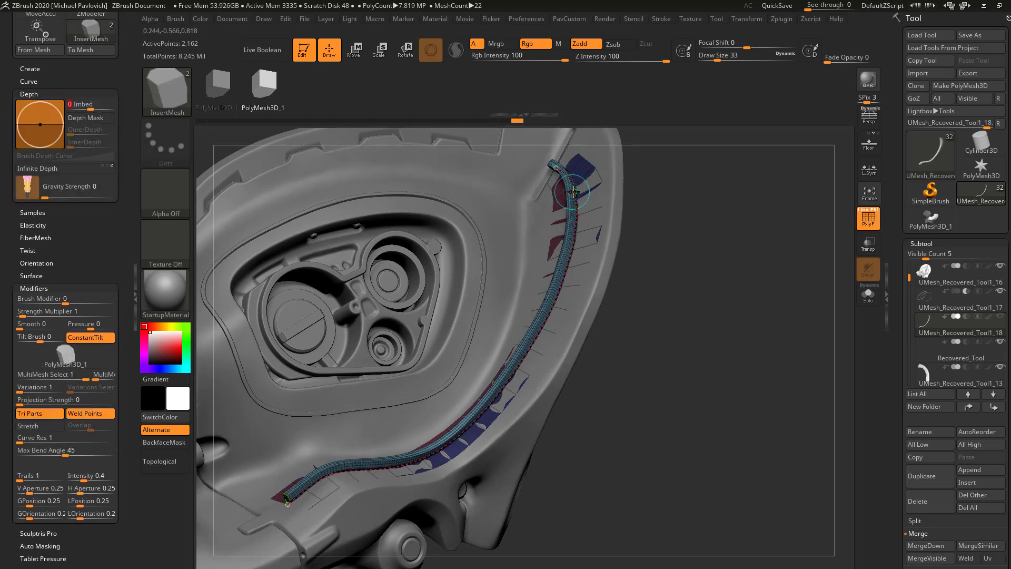
pyautogui.moveTo(729, 237); pyautogui.dragTo(733, 210)
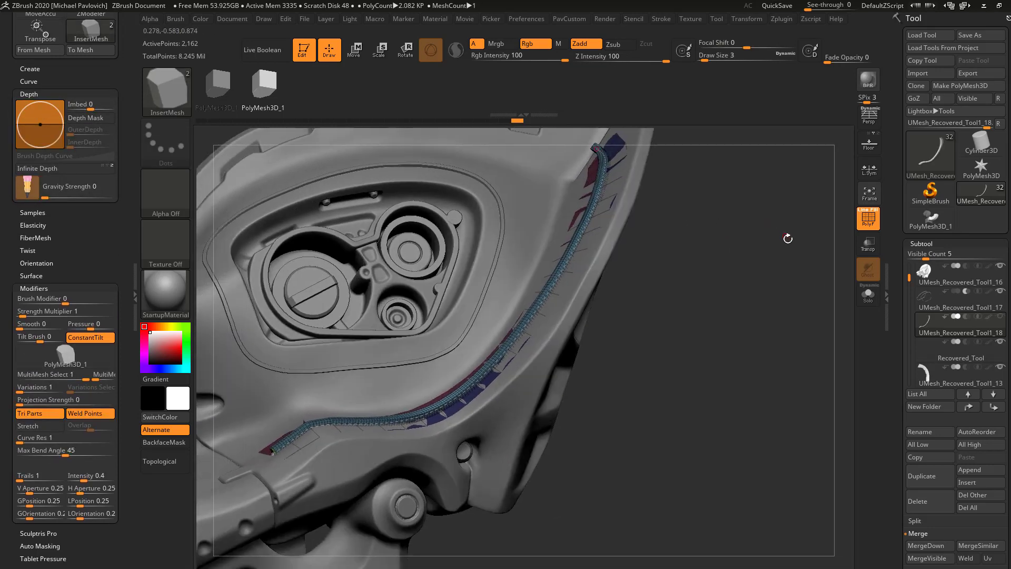
pyautogui.moveTo(788, 239); pyautogui.dragTo(767, 248)
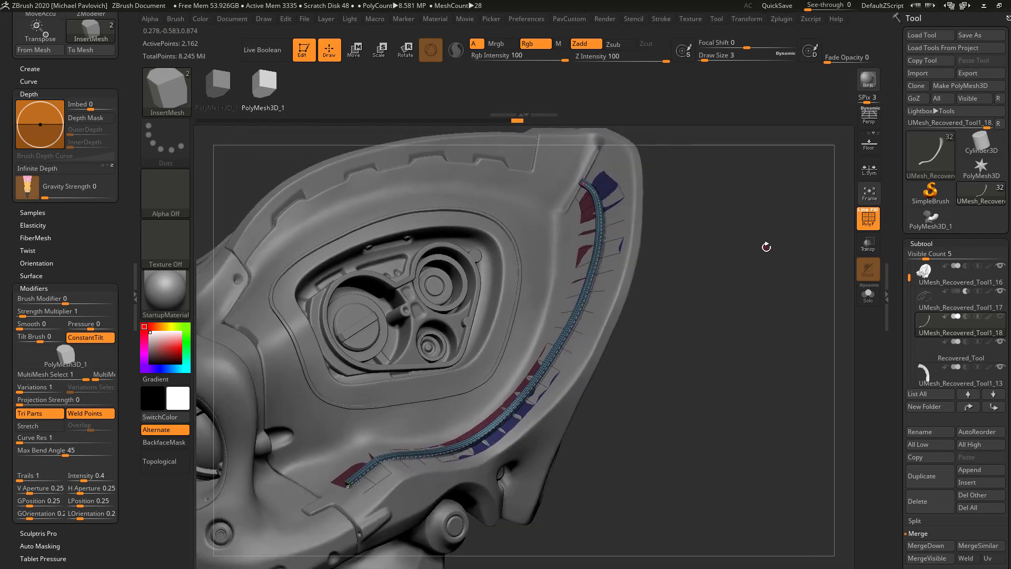
# Step: Remove the guide band so only the tube remains, and move its subtool to the end of the subtool list
pyautogui.press('2')
pyautogui.click(749, 275)
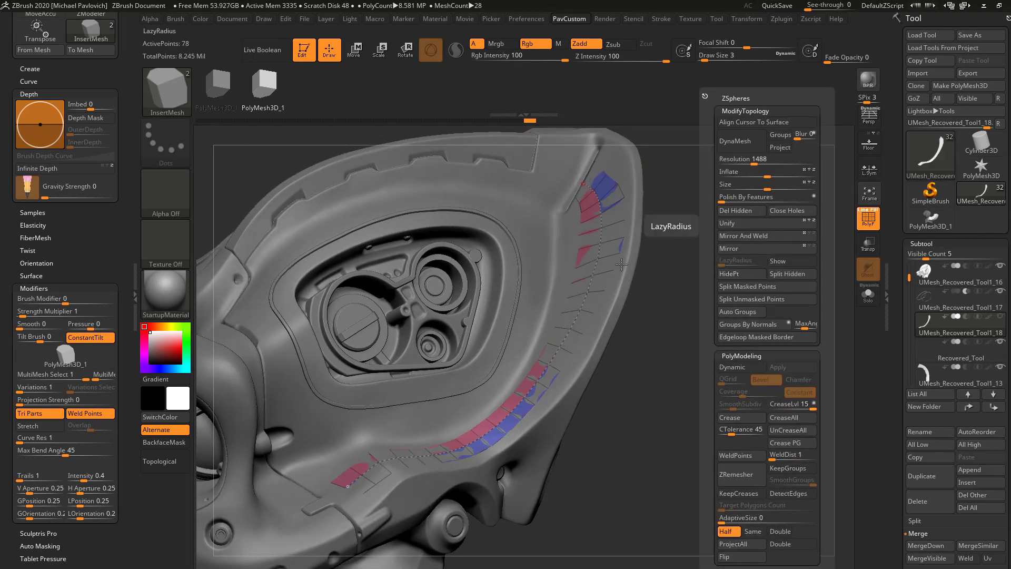
pyautogui.scroll(-10, 910, 368)
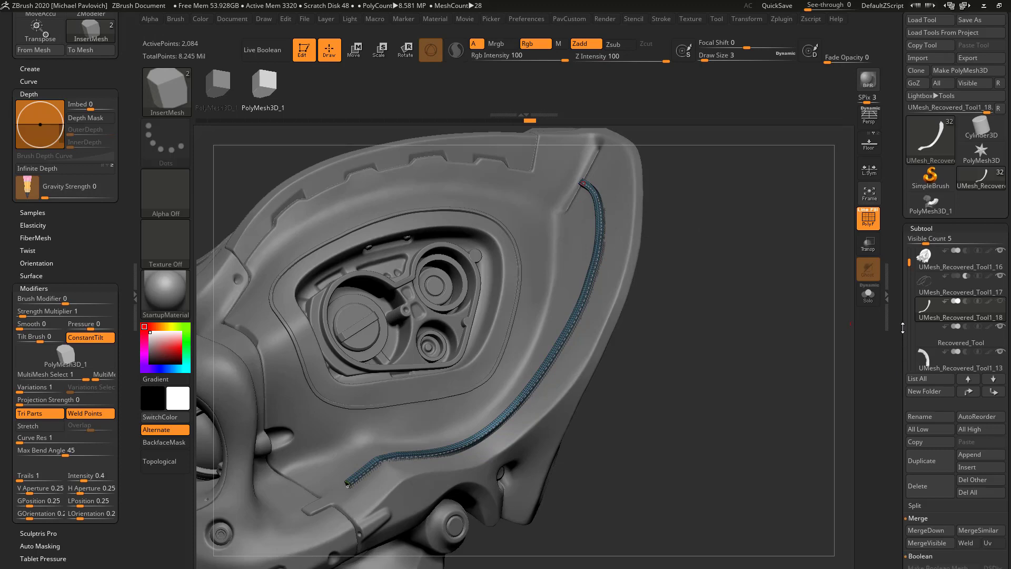
pyautogui.scroll(10, 895, 383)
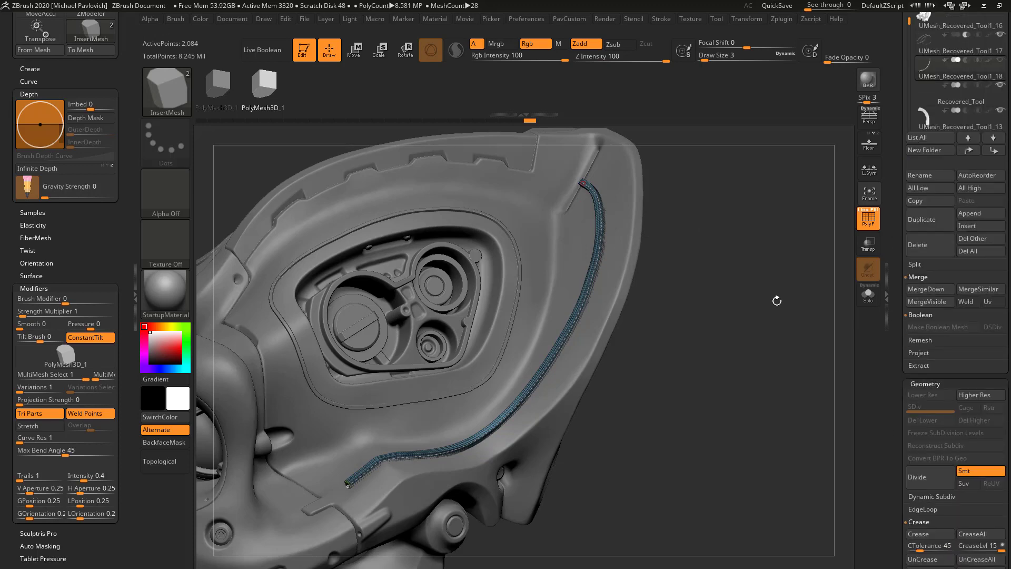
pyautogui.scroll(4, 964, 316)
pyautogui.press('shift')
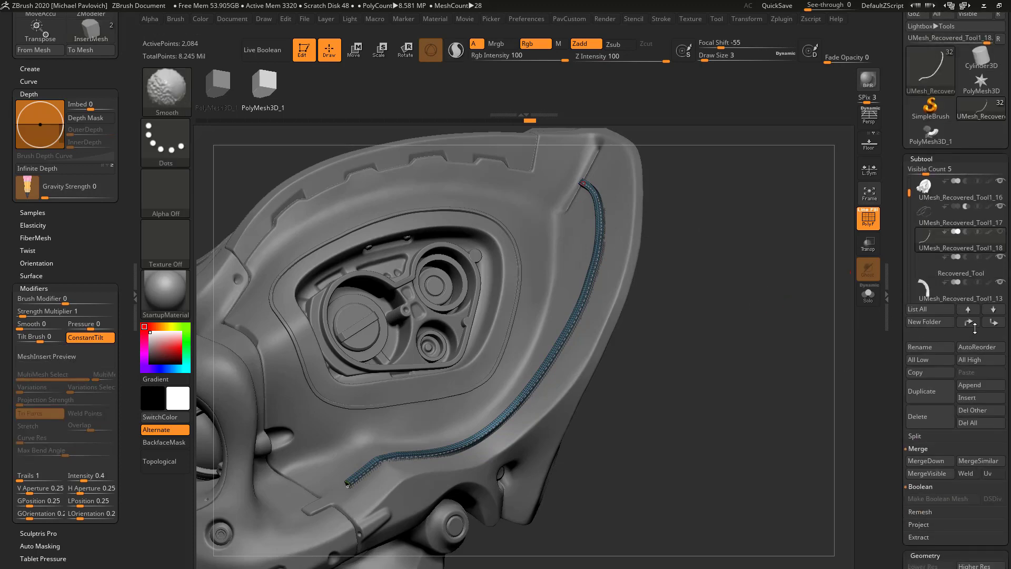
pyautogui.keyDown('shift'); pyautogui.click(971, 323); pyautogui.keyUp('shift')
pyautogui.keyDown('shift'); pyautogui.click(993, 322); pyautogui.keyUp('shift')
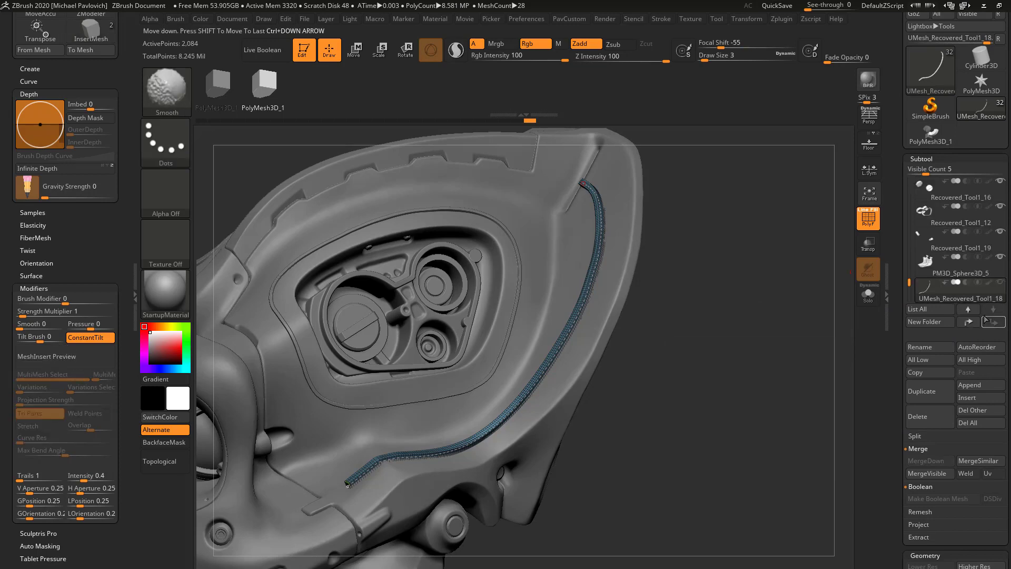
# Step: Subtract the tube from the skull in a Live Boolean preview with the polygroup wireframe hidden
pyautogui.click(275, 51)
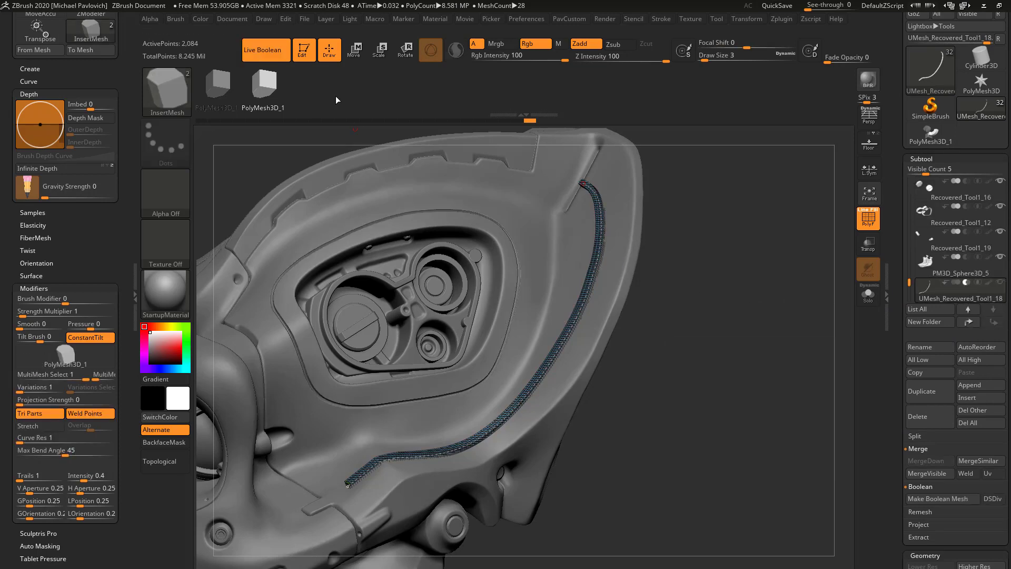
pyautogui.click(863, 220)
pyautogui.moveTo(748, 240); pyautogui.dragTo(767, 246)
pyautogui.moveTo(719, 338); pyautogui.dragTo(685, 232)
pyautogui.moveTo(732, 309)
pyautogui.mouseDown()
pyautogui.moveTo(734, 336)
pyautogui.moveTo(759, 343)
pyautogui.moveTo(735, 307)
pyautogui.mouseUp()
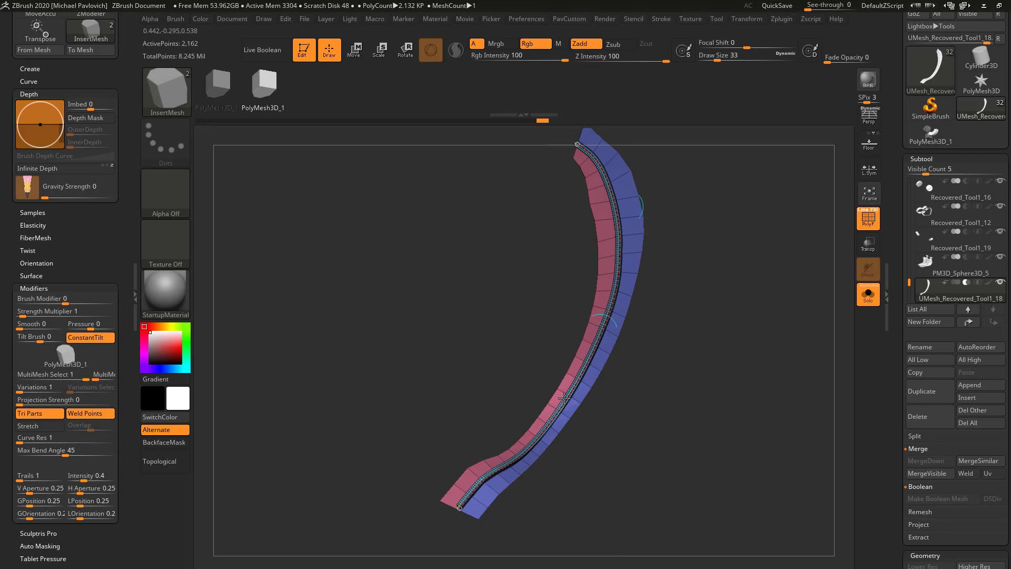
# Step: Try the Smooth curve function on the tube's curve, and undo and redo the tube insertion
pyautogui.moveTo(724, 310); pyautogui.dragTo(730, 292)
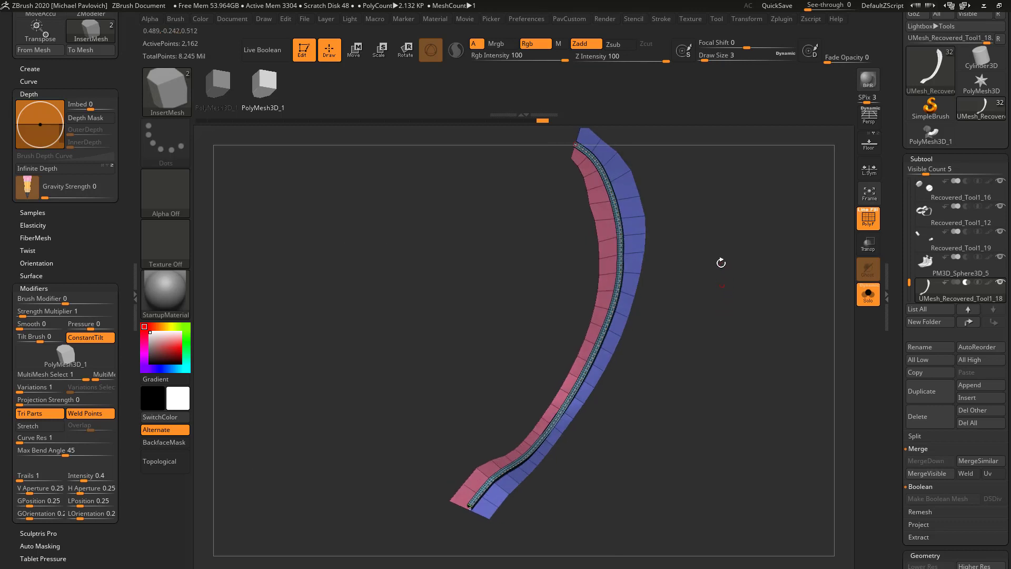
pyautogui.click(661, 20)
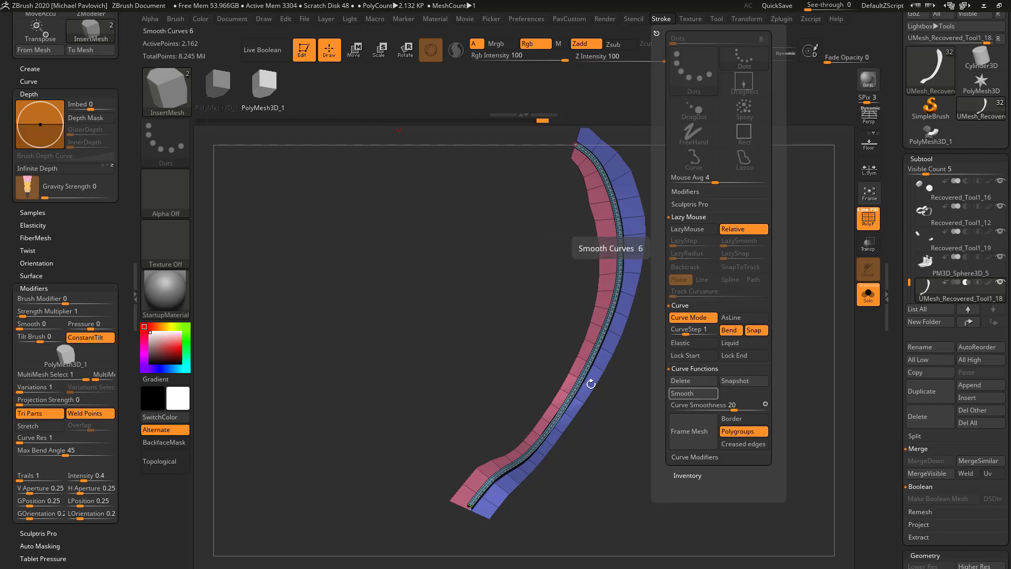
pyautogui.moveTo(718, 317); pyautogui.dragTo(729, 314)
pyautogui.hotkey('ctrl', 'z')
pyautogui.hotkey('ctrl', 'z')
pyautogui.hotkey('ctrl', 'z')
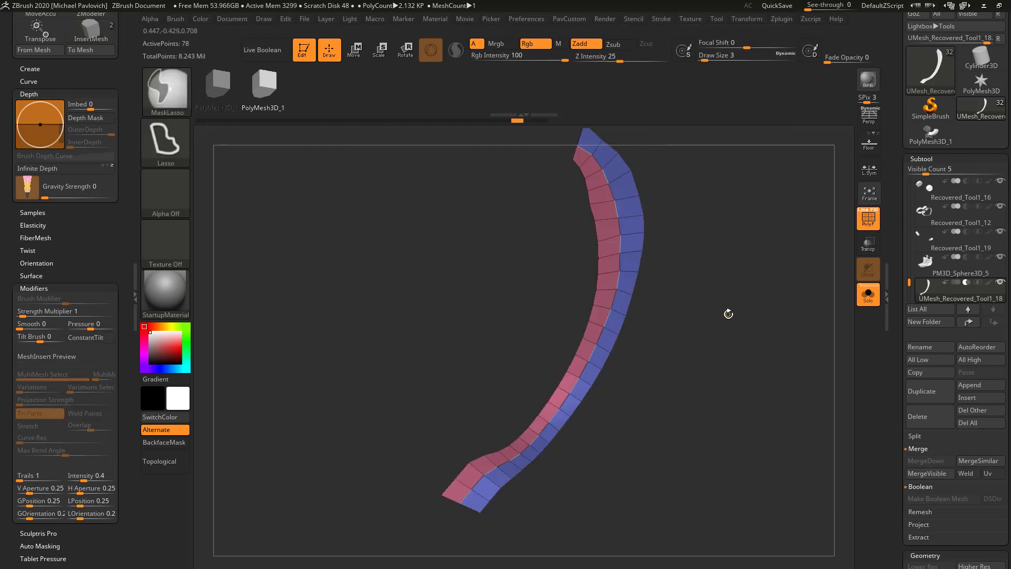
pyautogui.hotkey('ctrl', 'shift', 'z')
pyautogui.hotkey('ctrl', 'shift', 'z')
pyautogui.hotkey('ctrl', 'shift', 'z')
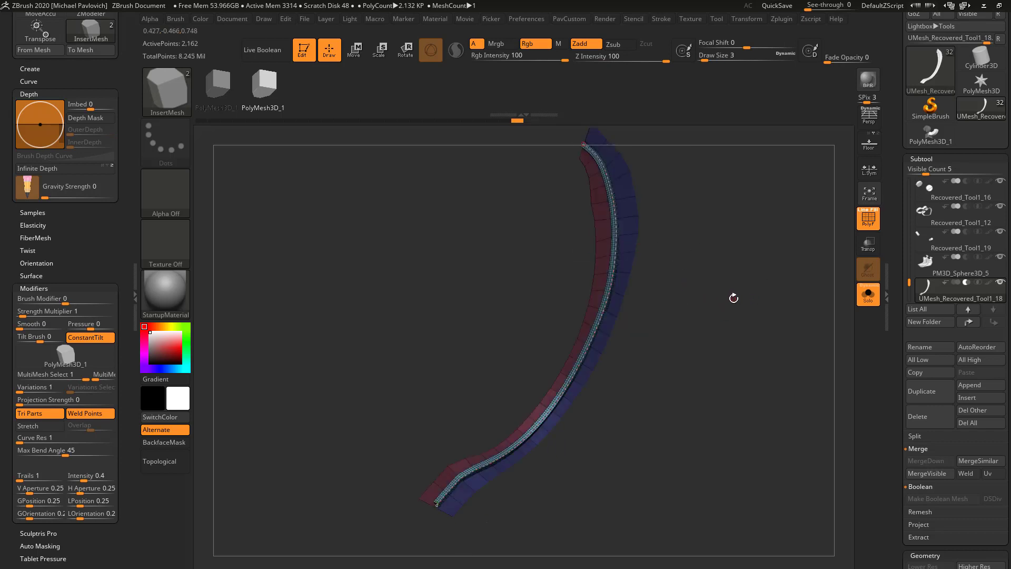
# Step: Re-apply the tube along the border curve of the isolated band at draw size 3, undoing the duplicate
pyautogui.click(611, 277)
pyautogui.keyDown('alt'); pyautogui.moveTo(718, 274); pyautogui.dragTo(729, 286); pyautogui.keyUp('alt')
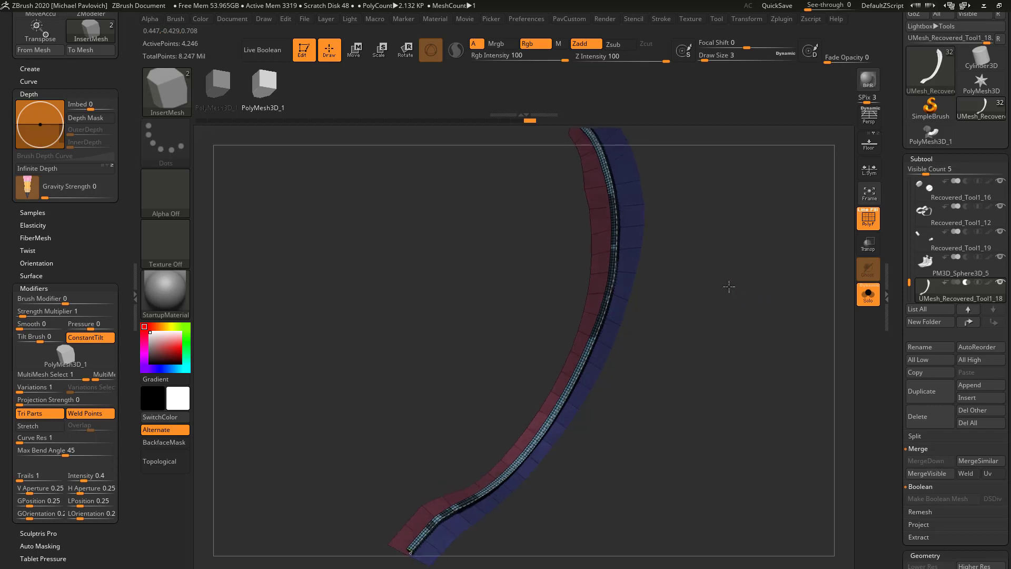
pyautogui.hotkey('ctrl', 'z')
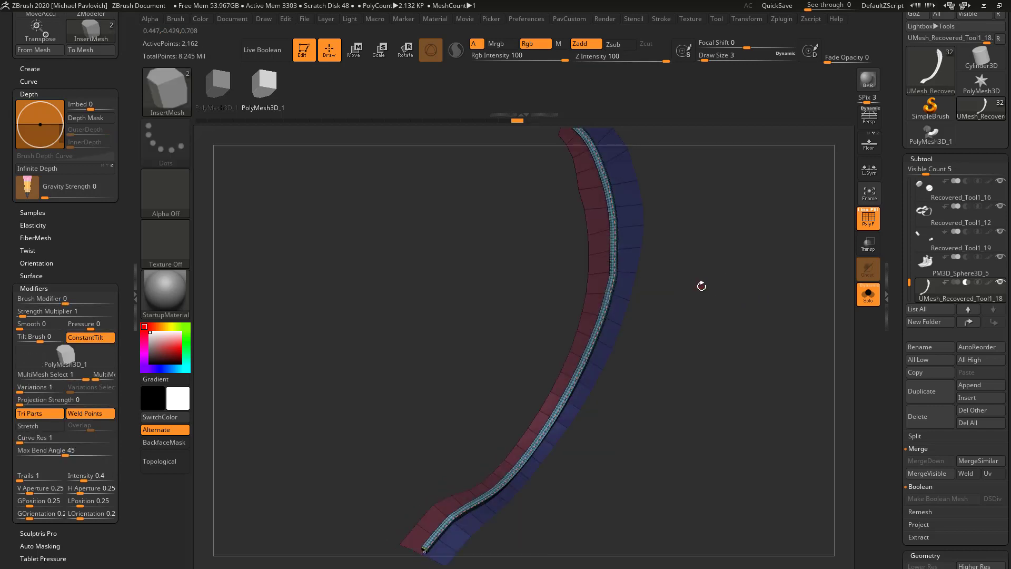
pyautogui.click(614, 274)
pyautogui.moveTo(707, 290)
pyautogui.keyDown('alt'); pyautogui.mouseDown()
pyautogui.moveTo(705, 280)
pyautogui.moveTo(715, 300)
pyautogui.moveTo(713, 290)
pyautogui.moveTo(707, 307)
pyautogui.mouseUp(); pyautogui.keyUp('alt')
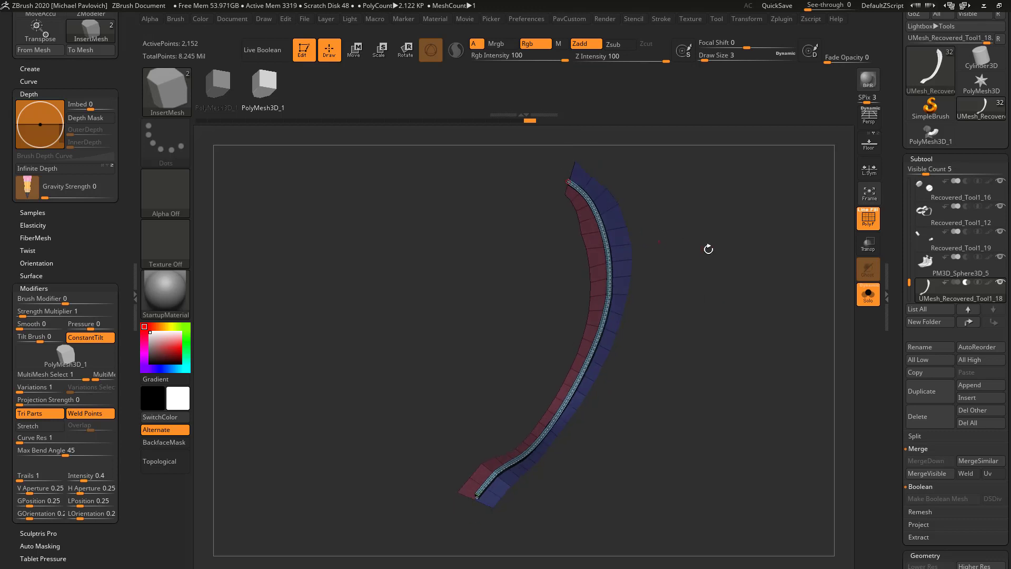
# Step: Show the whole skull, hide the guide band using its mask and delete the hidden geometry so only the tube remains
pyautogui.click(868, 295)
pyautogui.moveTo(753, 283); pyautogui.dragTo(703, 282)
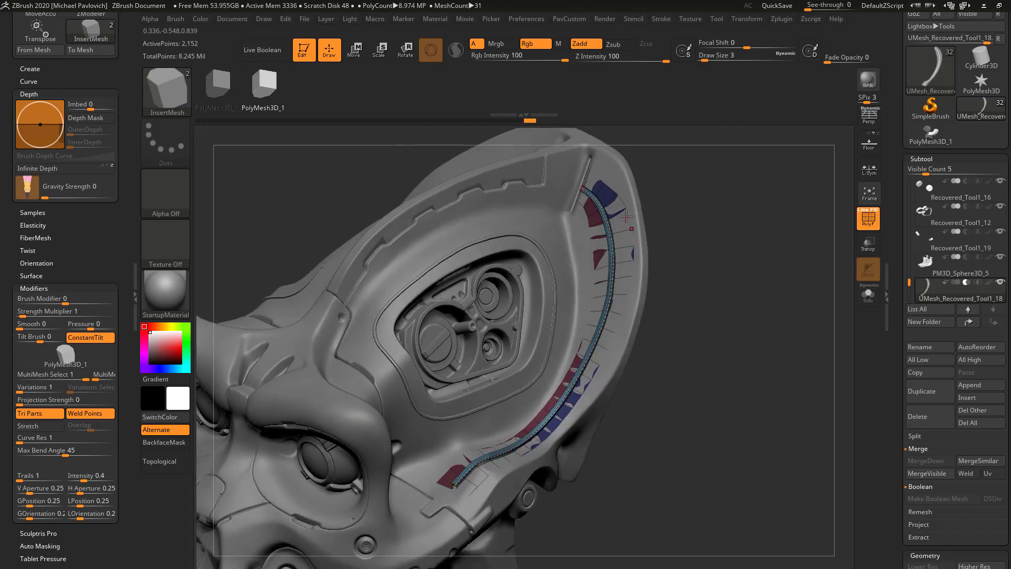
pyautogui.click(662, 19)
pyautogui.press('space')
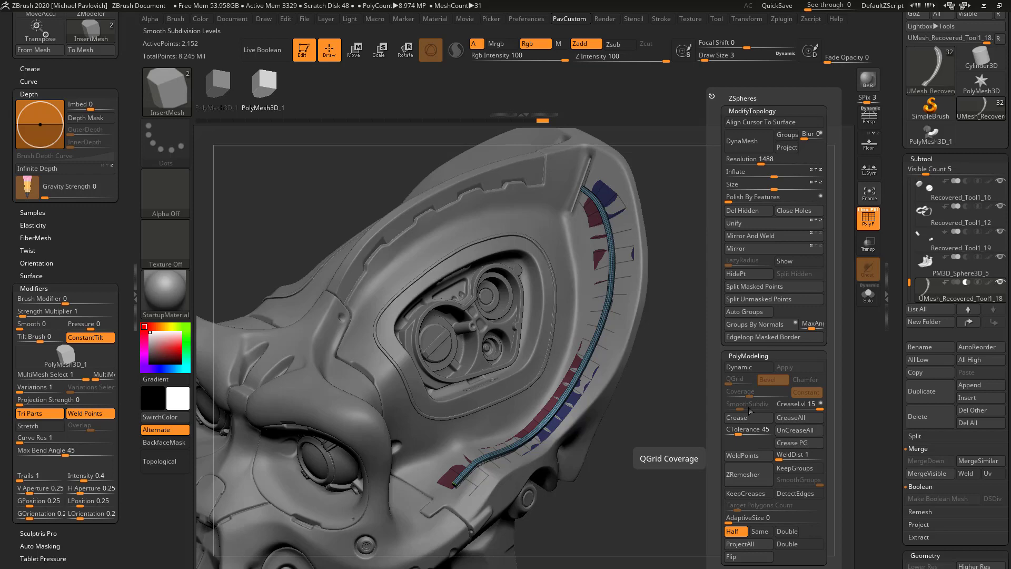
pyautogui.click(750, 275)
pyautogui.keyDown('ctrl'); pyautogui.keyDown('shift'); pyautogui.moveTo(750, 248); pyautogui.dragTo(785, 321); pyautogui.keyUp('shift'); pyautogui.keyUp('ctrl')
pyautogui.press('2')
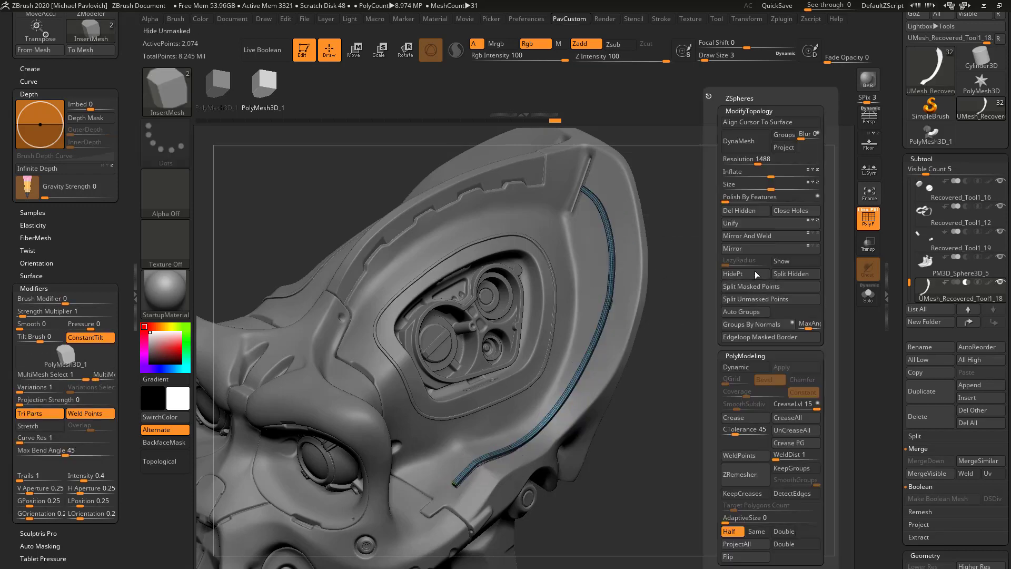
pyautogui.click(749, 214)
pyautogui.moveTo(740, 299); pyautogui.dragTo(754, 287)
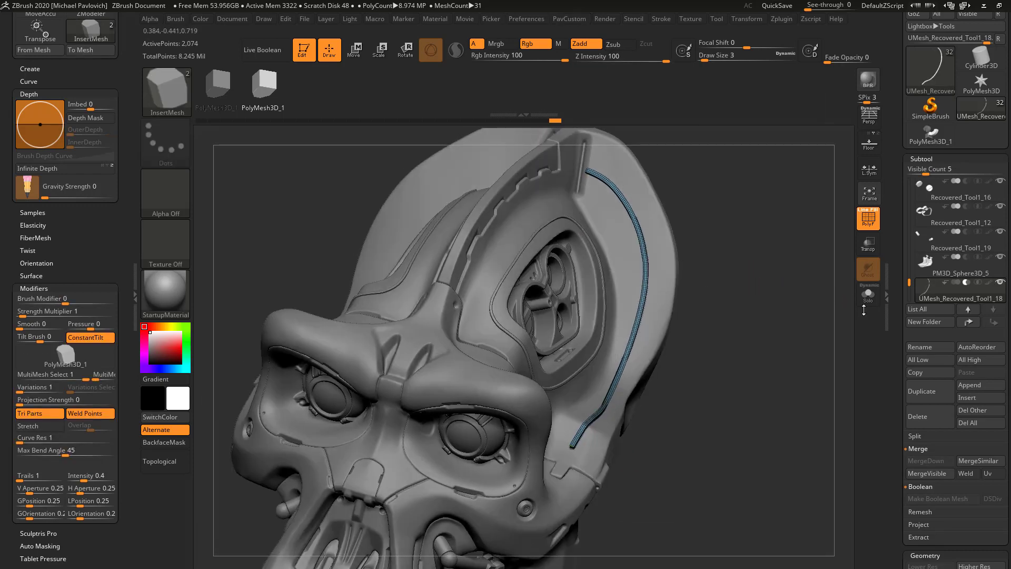
# Step: Enable Live Boolean and pull the groove's upper end towards the slot beside the central ridge with the Move brush
pyautogui.click(281, 48)
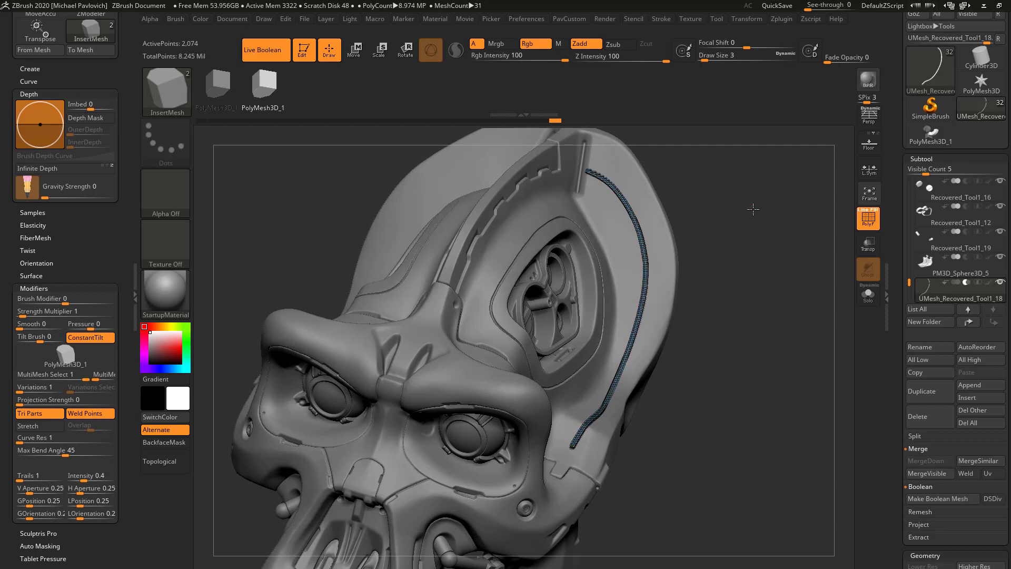
pyautogui.moveTo(754, 209)
pyautogui.mouseDown()
pyautogui.moveTo(732, 269)
pyautogui.moveTo(707, 203)
pyautogui.moveTo(610, 246)
pyautogui.mouseUp()
pyautogui.press('s')
pyautogui.press('b')
pyautogui.press('m')
pyautogui.press('v')
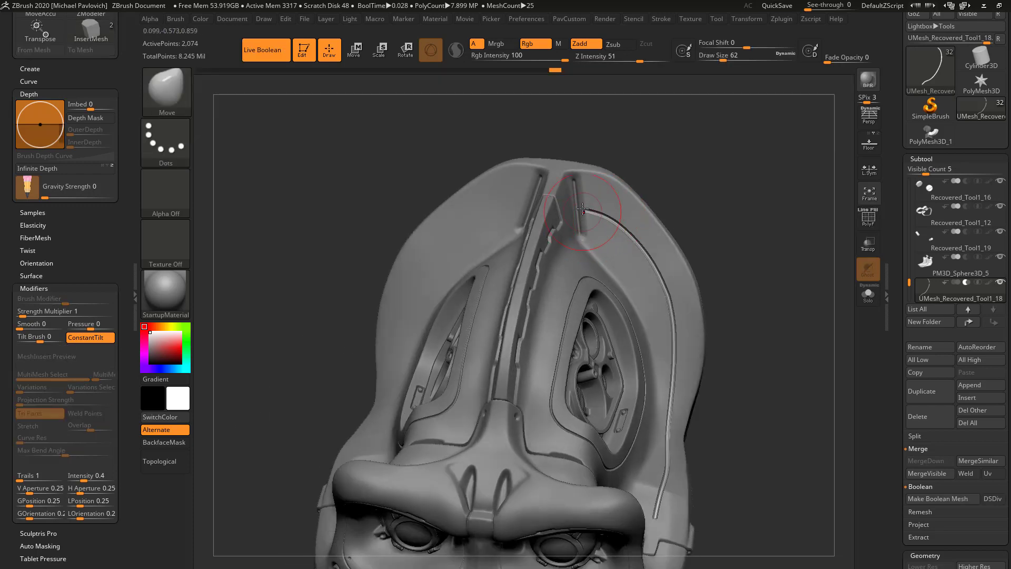
pyautogui.press('s')
pyautogui.moveTo(597, 207); pyautogui.dragTo(601, 208)
pyautogui.press('s')
pyautogui.moveTo(710, 224); pyautogui.dragTo(694, 213)
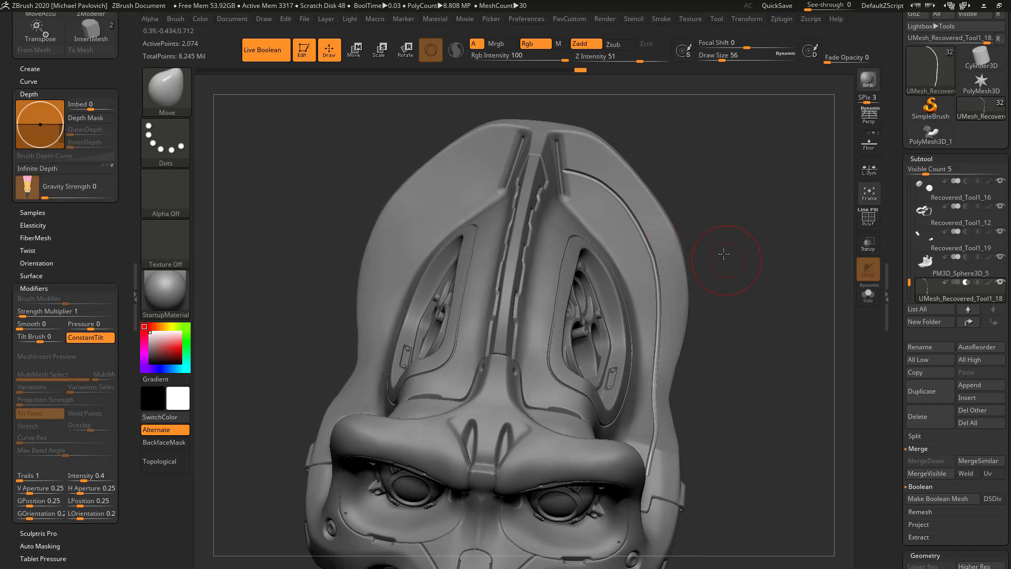
# Step: Isolate the tube subtool with its polygroup wireframe displayed to work on its lower end
pyautogui.keyDown('alt'); pyautogui.moveTo(724, 253); pyautogui.dragTo(724, 253); pyautogui.keyUp('alt')
pyautogui.press('s')
pyautogui.keyDown('alt'); pyautogui.moveTo(723, 288); pyautogui.dragTo(712, 298); pyautogui.keyUp('alt')
pyautogui.moveTo(723, 326)
pyautogui.mouseDown()
pyautogui.moveTo(725, 352)
pyautogui.moveTo(875, 238)
pyautogui.mouseUp()
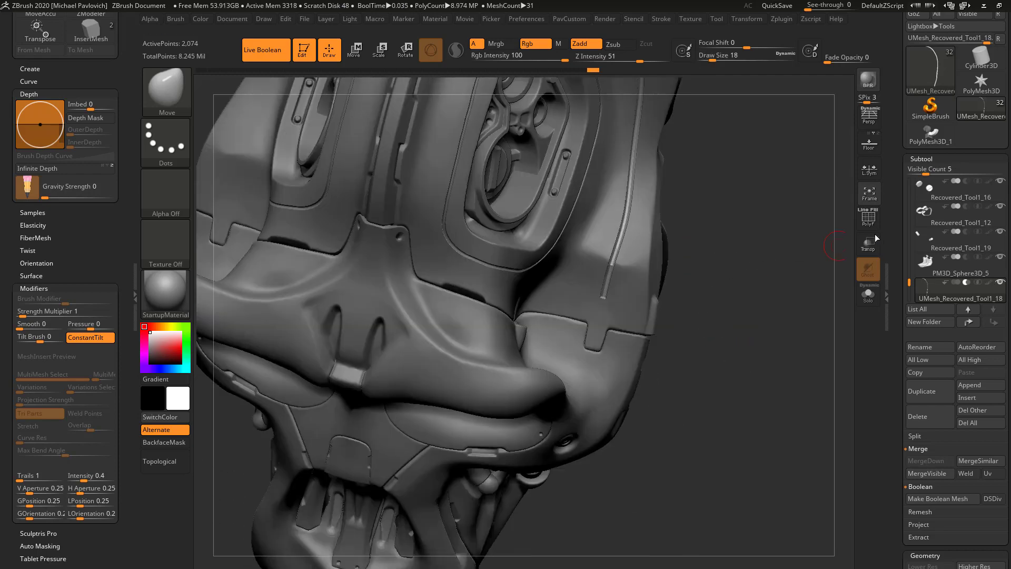
pyautogui.click(870, 220)
pyautogui.click(867, 299)
pyautogui.moveTo(765, 314)
pyautogui.mouseDown()
pyautogui.moveTo(752, 267)
pyautogui.moveTo(515, 392)
pyautogui.moveTo(527, 362)
pyautogui.mouseUp()
# Step: With ZModeler, assign the polyloops at the tube's lower end to their own polygroup
pyautogui.press('s')
pyautogui.moveTo(527, 361); pyautogui.dragTo(519, 361)
pyautogui.press('b')
pyautogui.press('z')
pyautogui.press('m')
pyautogui.press('space')
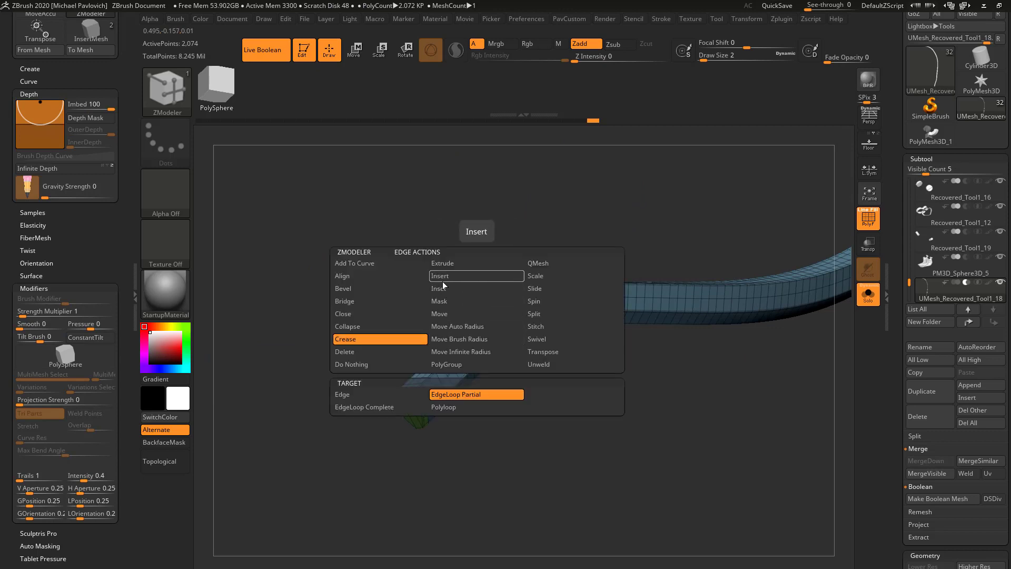
pyautogui.click(476, 275)
pyautogui.click(459, 339)
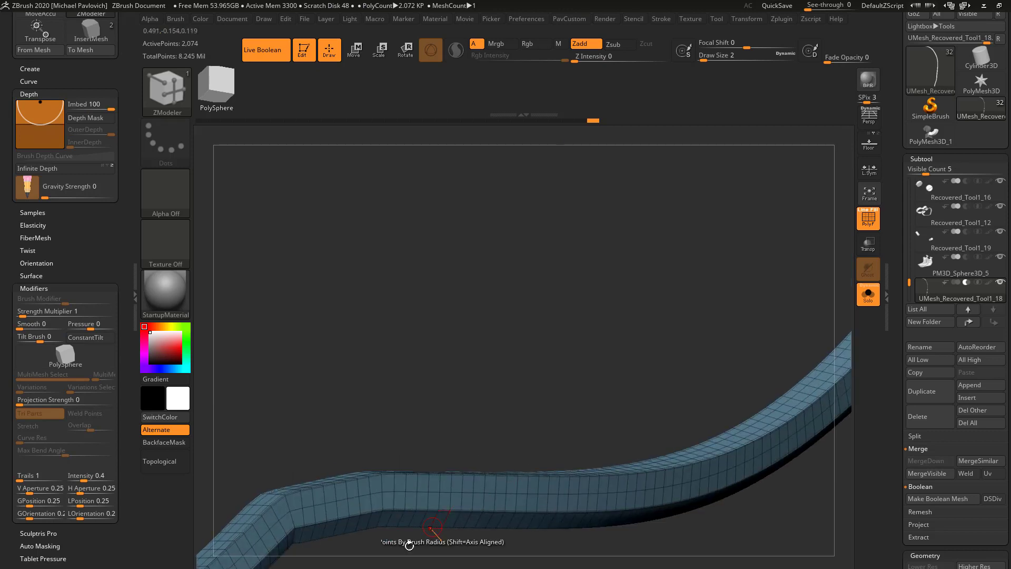
pyautogui.moveTo(410, 545); pyautogui.dragTo(546, 285)
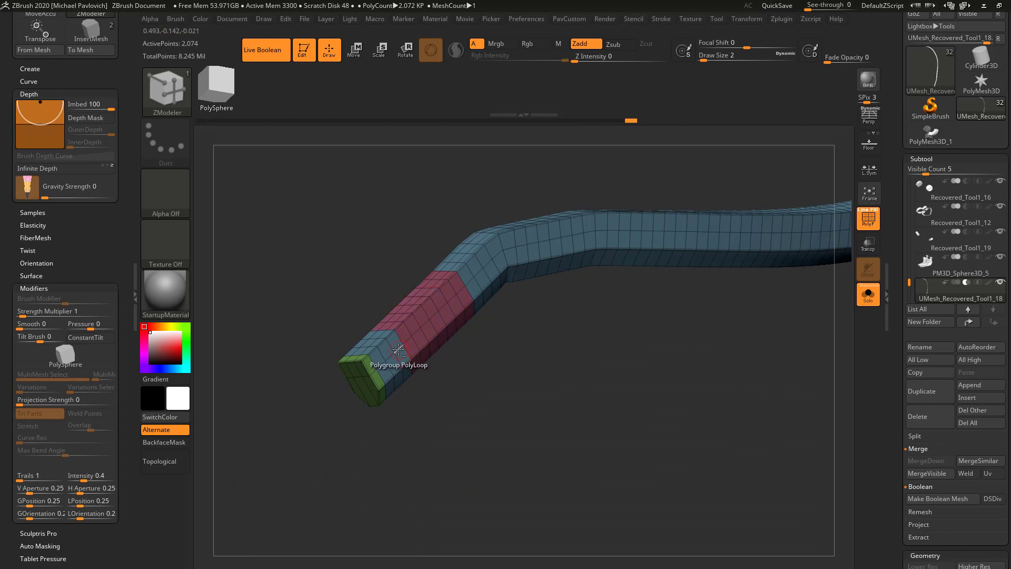
pyautogui.click(384, 365)
pyautogui.moveTo(465, 375); pyautogui.dragTo(481, 351)
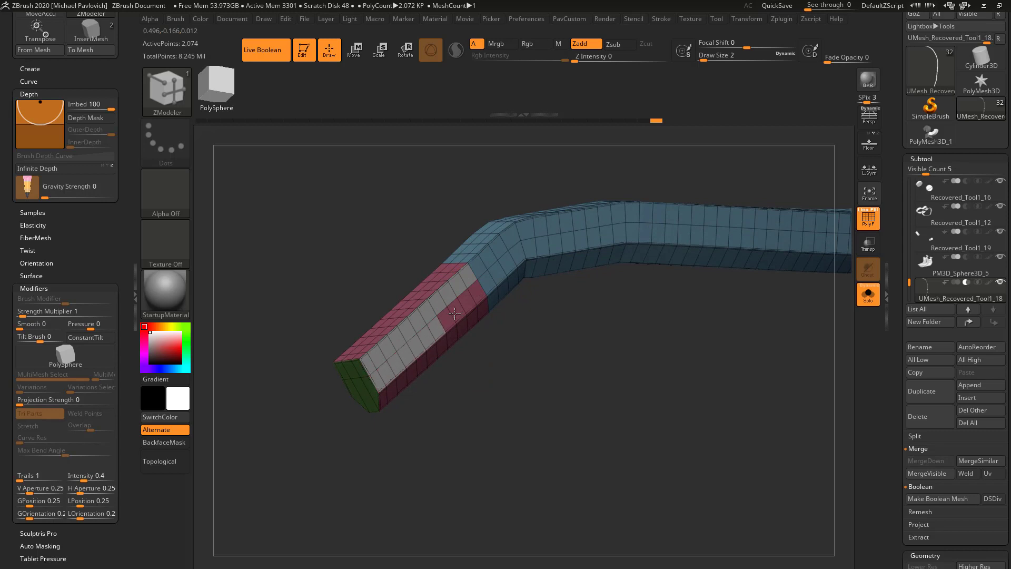
# Step: QMesh the lower end section outward with the Polygroup All target, and show the whole skull without wireframe
pyautogui.moveTo(534, 330); pyautogui.dragTo(486, 329)
pyautogui.press('space')
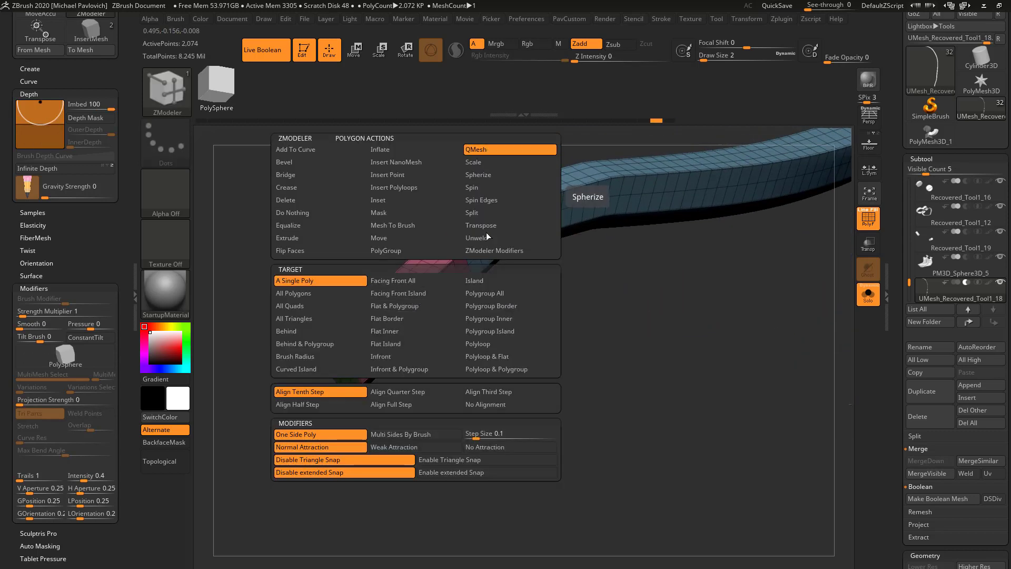
pyautogui.click(474, 293)
pyautogui.moveTo(419, 311); pyautogui.dragTo(398, 271)
pyautogui.moveTo(585, 330); pyautogui.dragTo(624, 322)
pyautogui.click(868, 293)
pyautogui.click(869, 218)
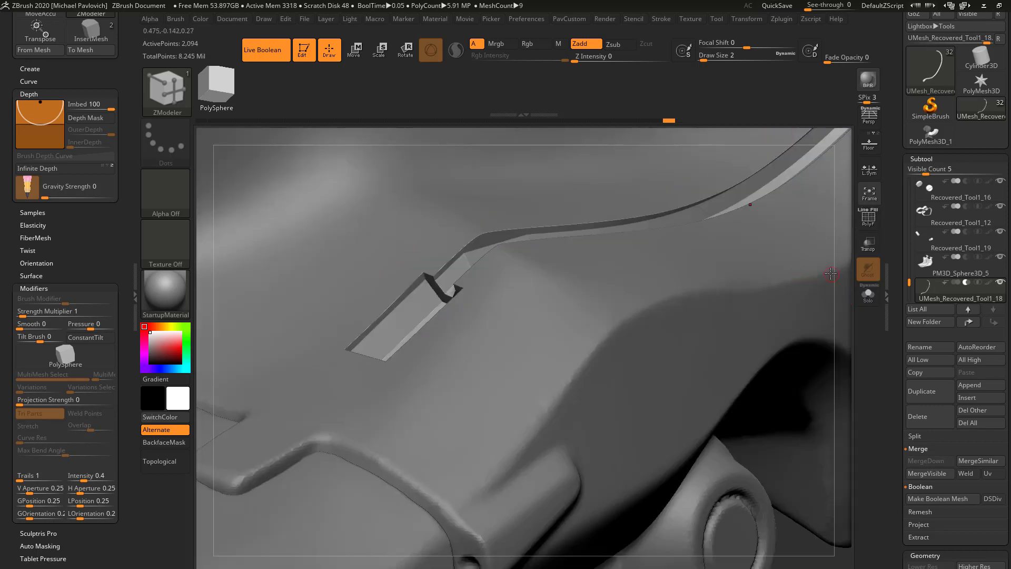
# Step: Mirror the groove tube to the other side of the skull with Mirror And Weld
pyautogui.keyDown('ctrl'); pyautogui.moveTo(792, 205); pyautogui.dragTo(800, 245, button='right'); pyautogui.keyUp('ctrl')
pyautogui.moveTo(807, 304); pyautogui.dragTo(562, 307, button='right')
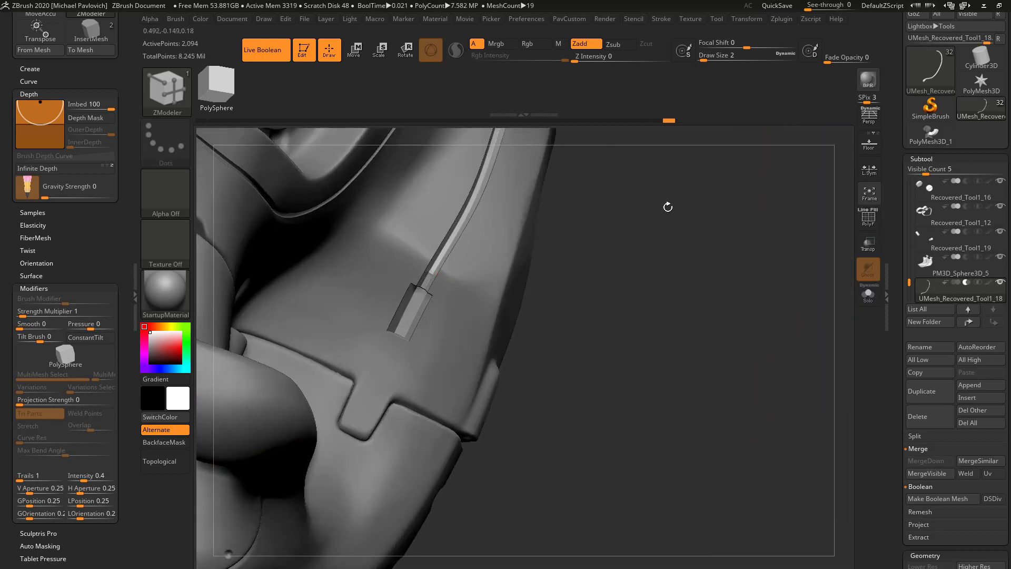
pyautogui.moveTo(668, 207)
pyautogui.mouseDown(button='right')
pyautogui.moveTo(714, 285)
pyautogui.moveTo(718, 262)
pyautogui.moveTo(633, 265)
pyautogui.moveTo(655, 229)
pyautogui.mouseUp(button='right')
pyautogui.press('b')
pyautogui.press('m')
pyautogui.press('v')
pyautogui.press('space')
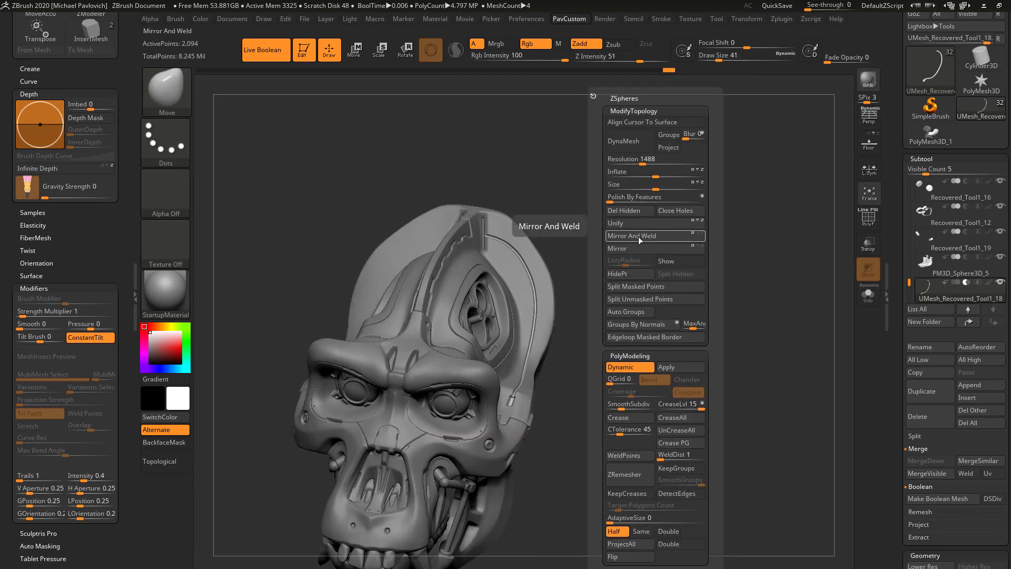
pyautogui.click(644, 236)
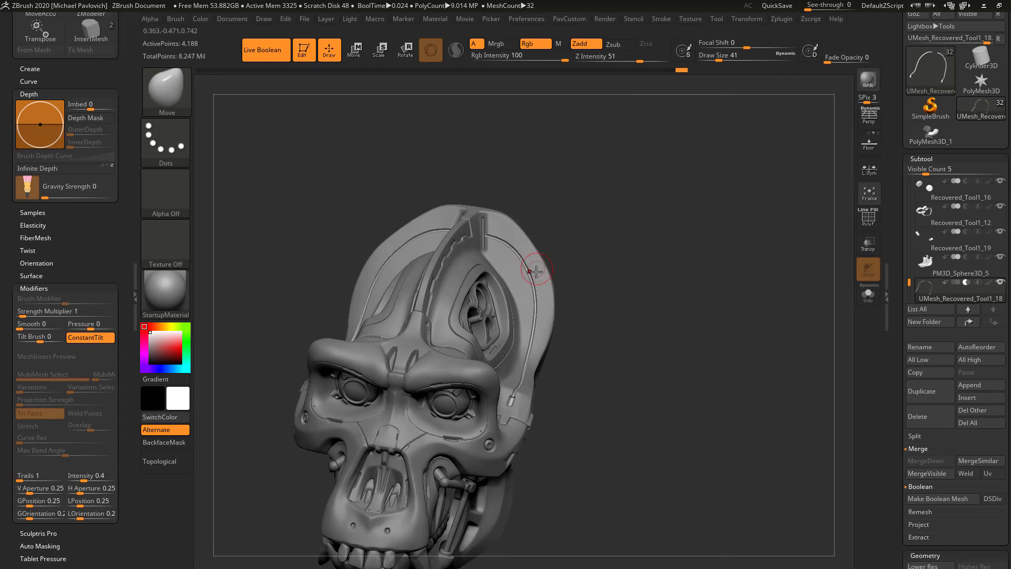
pyautogui.moveTo(611, 226); pyautogui.dragTo(648, 273, button='right')
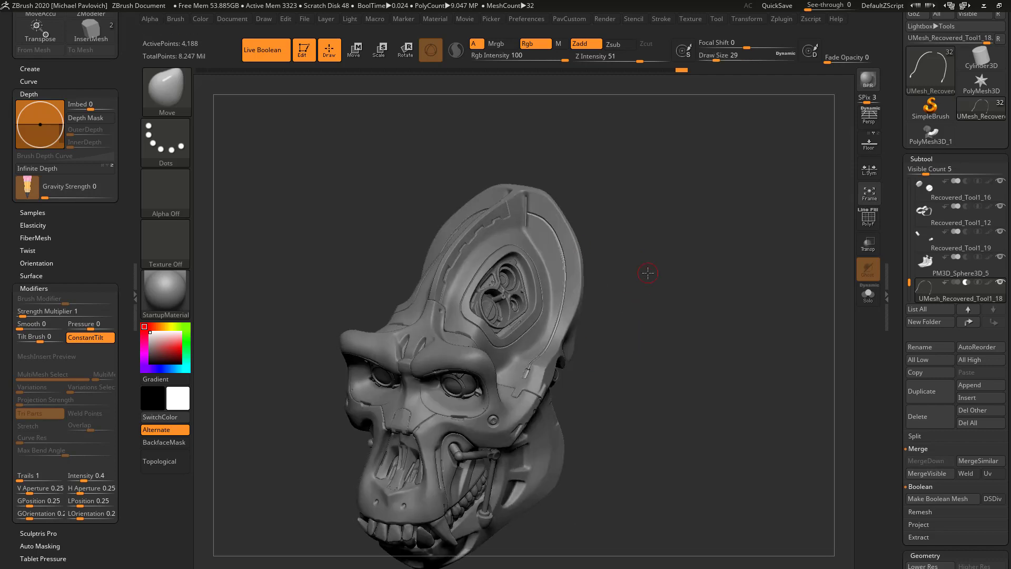